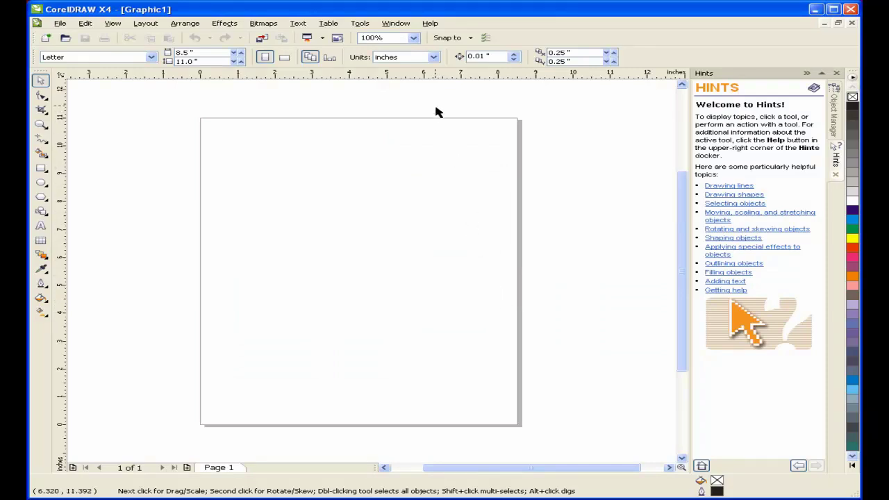
Switch units to millimetres and make the page 85 × 55 mm in landscape orientation.
left_click(433, 57)
left_click(393, 75)
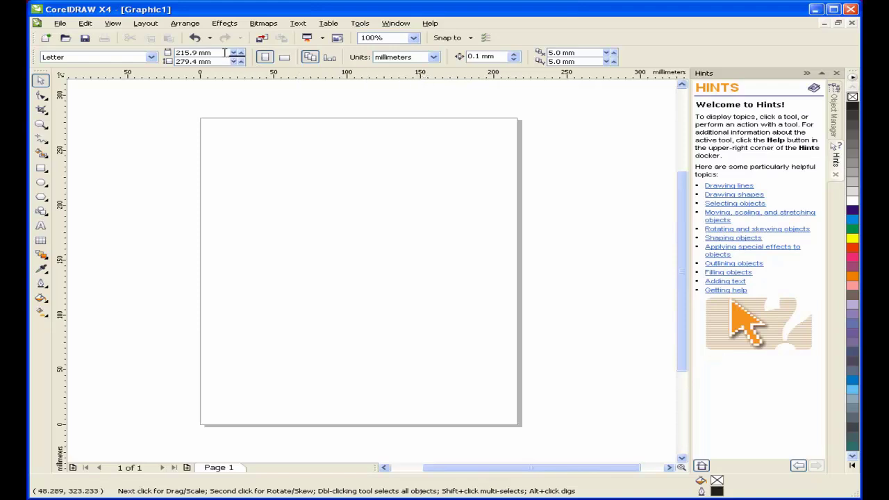
left_click_drag(223, 52, 157, 54)
type("85")
key("Tab")
type("55")
key("Return")
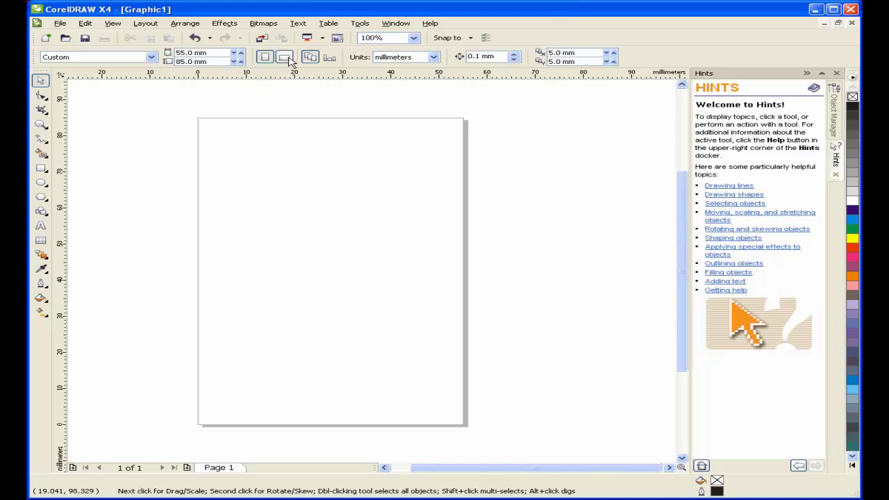
left_click(287, 59)
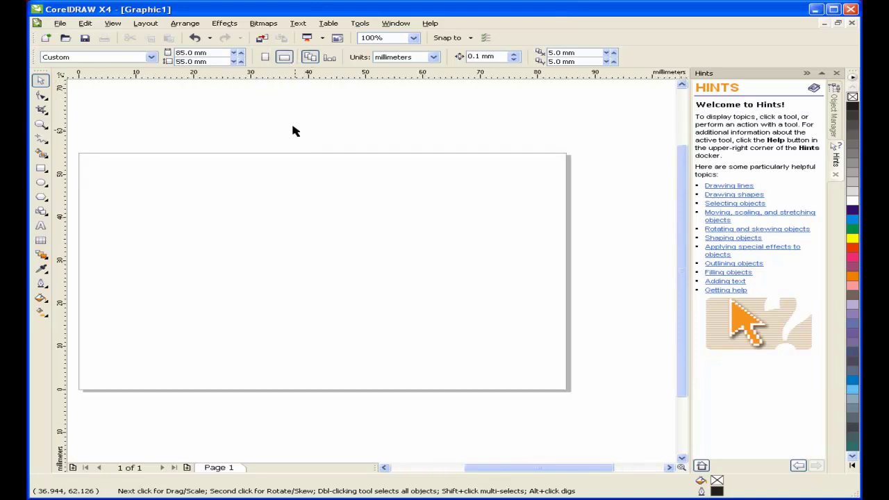
left_click_drag(508, 469, 497, 472)
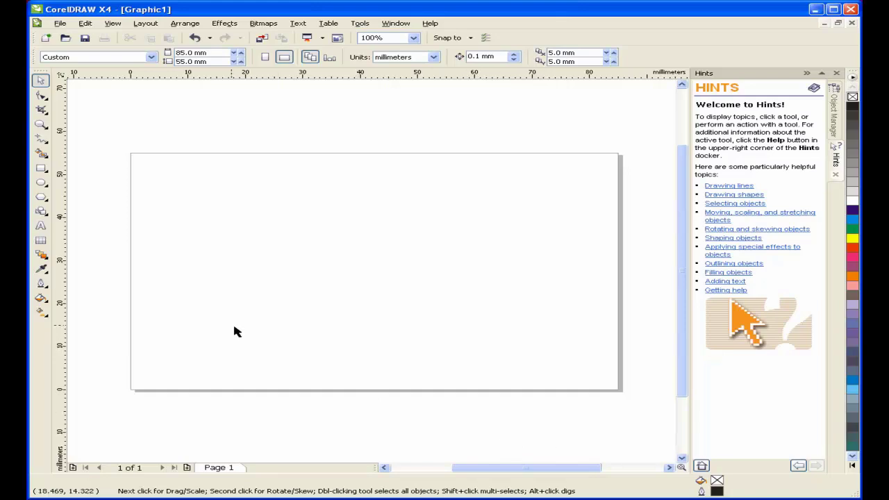
Draw a small rectangle 3.2 mm wide and snap it into the page's top-left corner.
left_click(40, 168)
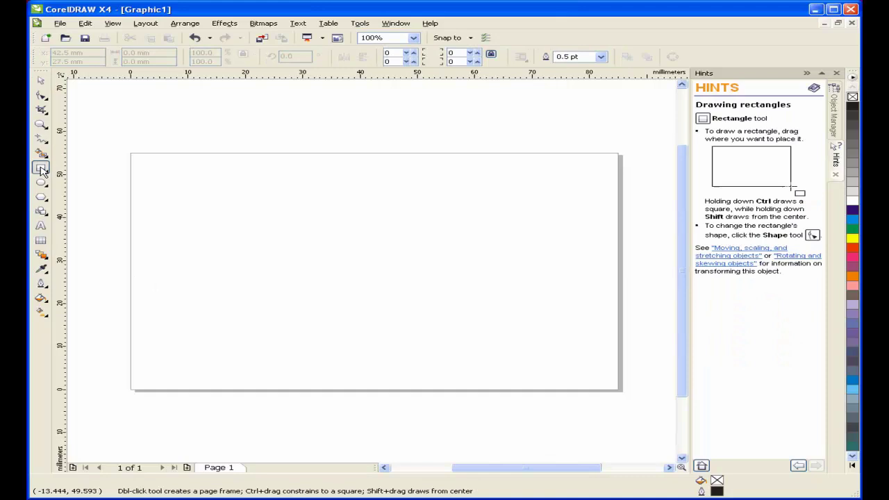
left_click_drag(136, 162, 176, 197)
key("shift")
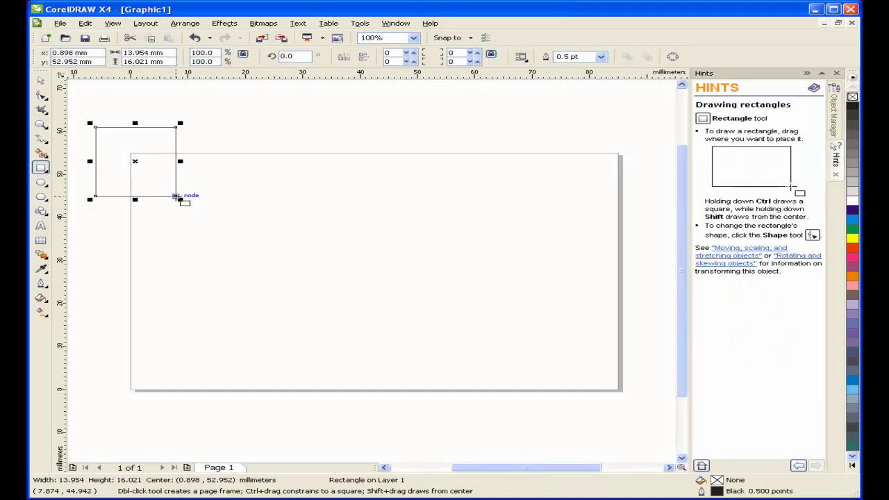
left_click(167, 53)
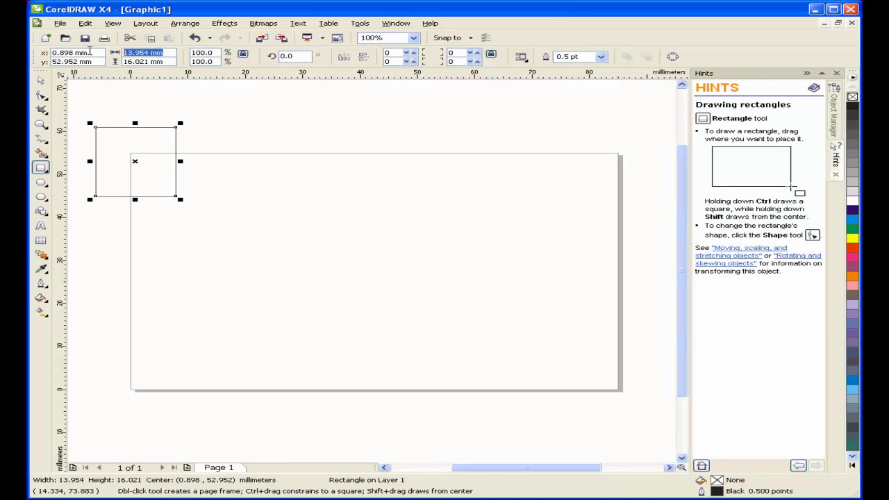
type("3.2")
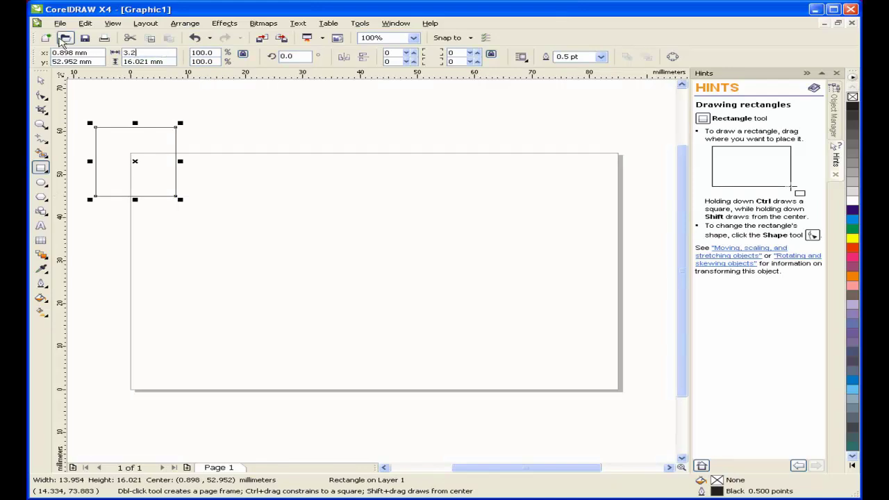
key("Return")
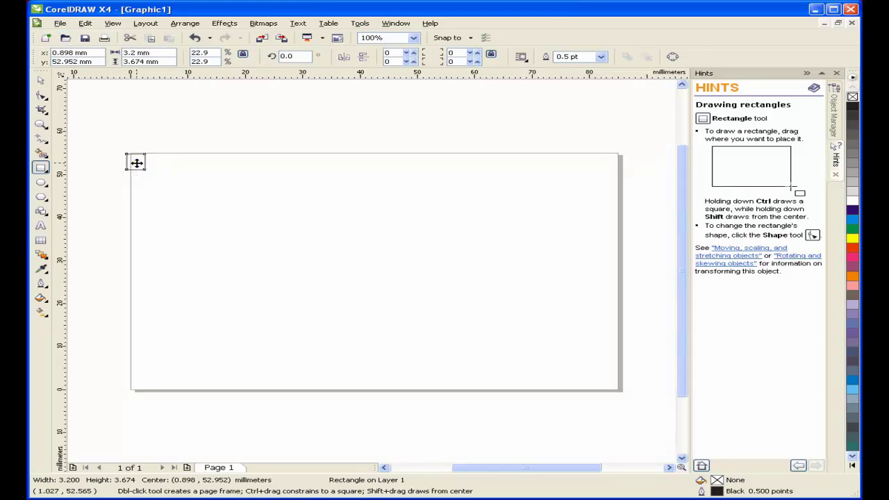
mouse_move(136, 161)
left_mouse_down()
mouse_move(144, 162)
mouse_move(153, 198)
mouse_move(139, 159)
mouse_move(148, 162)
left_mouse_up()
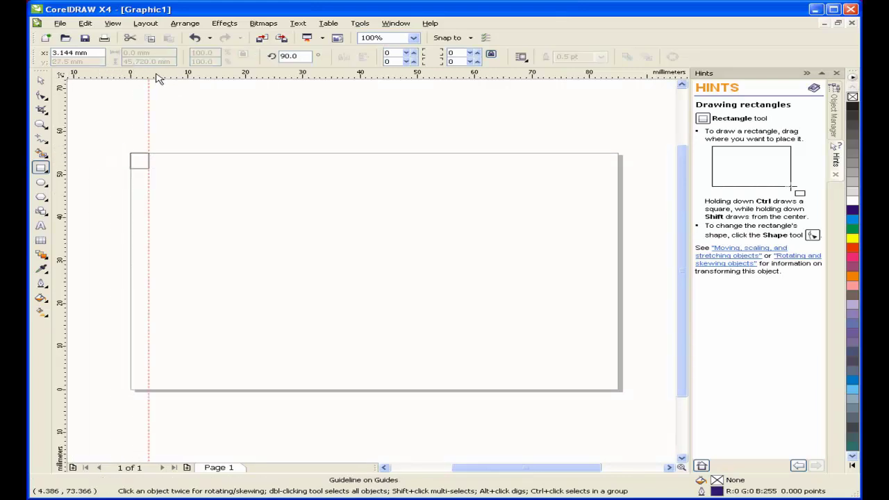
Add a horizontal guide at the spacer's bottom edge, then move the spacer to the bottom-right corner.
left_click_drag(158, 82, 156, 168)
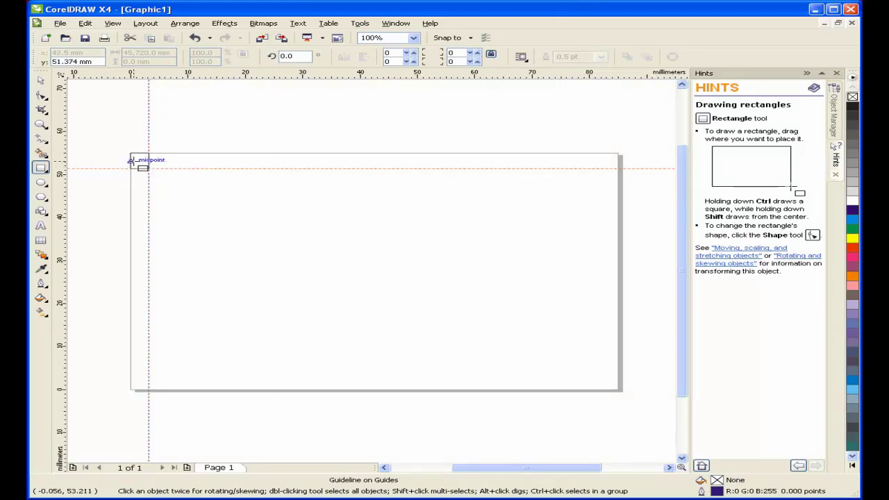
key("space")
left_click(140, 160)
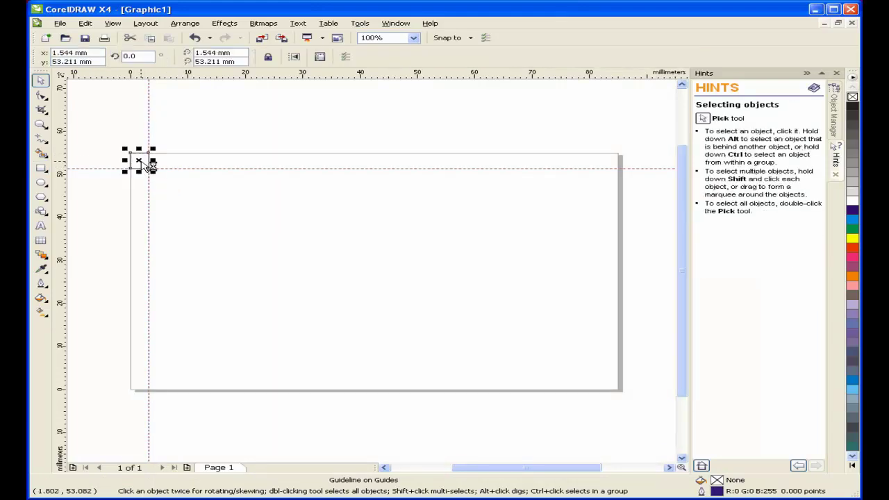
left_click_drag(140, 160, 608, 381)
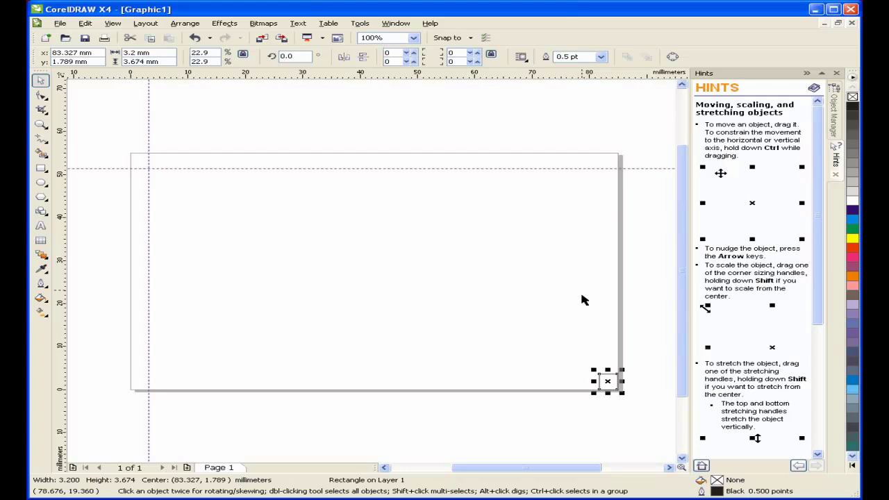
Add a horizontal and a vertical guide along the spacer's top and left edges near the bottom-right.
left_click_drag(554, 78, 585, 375)
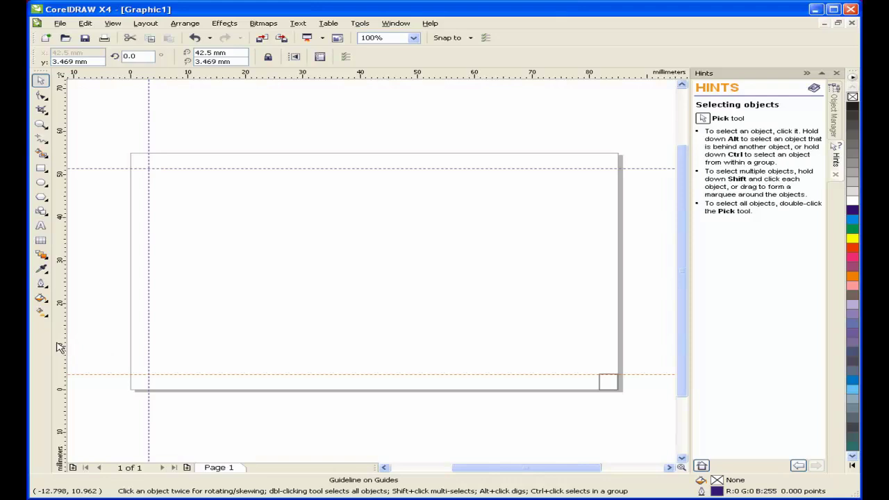
left_click_drag(59, 347, 599, 383)
left_click(613, 386)
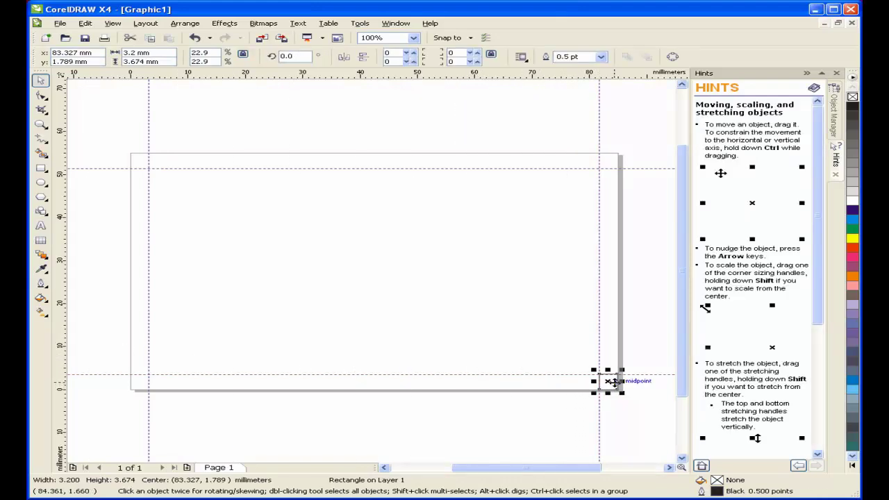
left_click(604, 384)
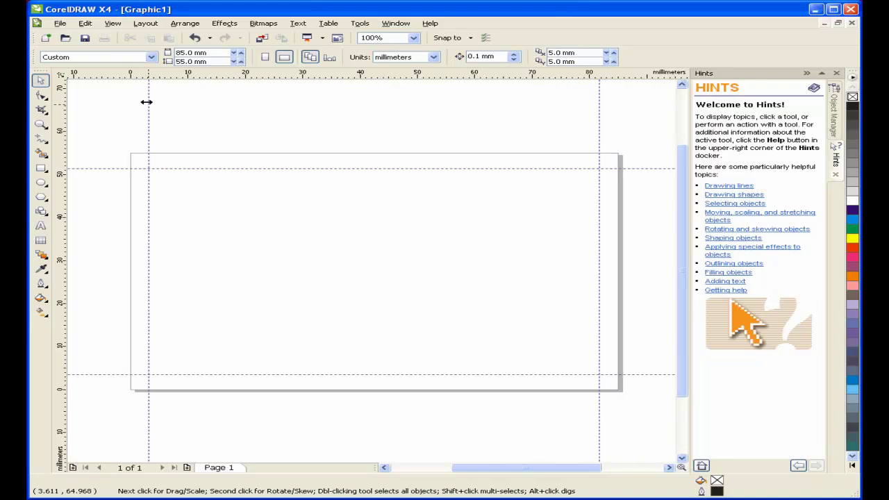
Import grasshopper_Final and place it on the lower left of the card.
left_click(60, 24)
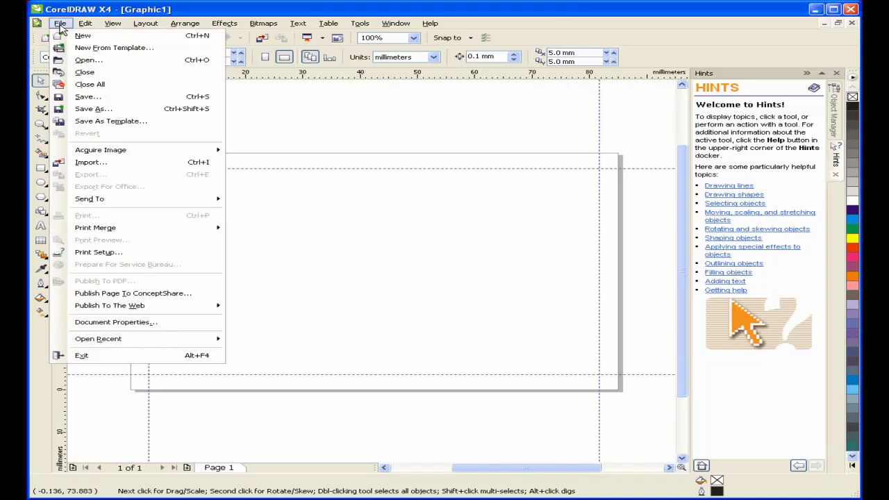
left_click(110, 163)
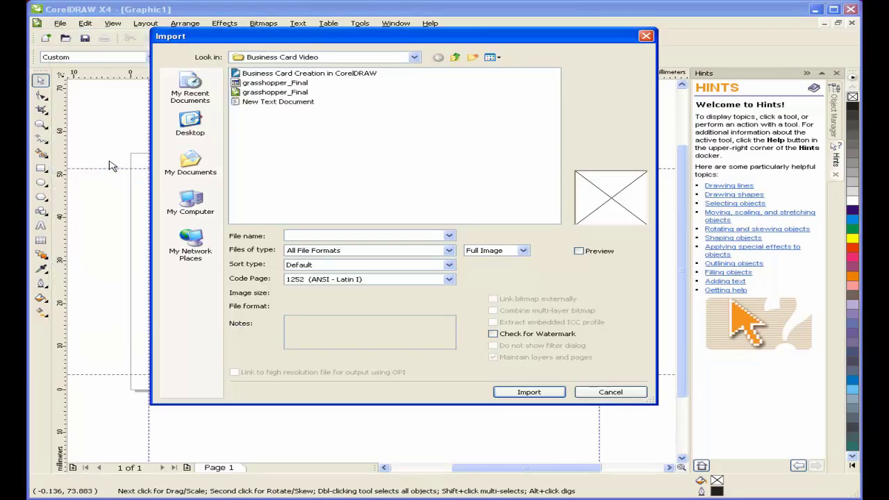
left_click(267, 84)
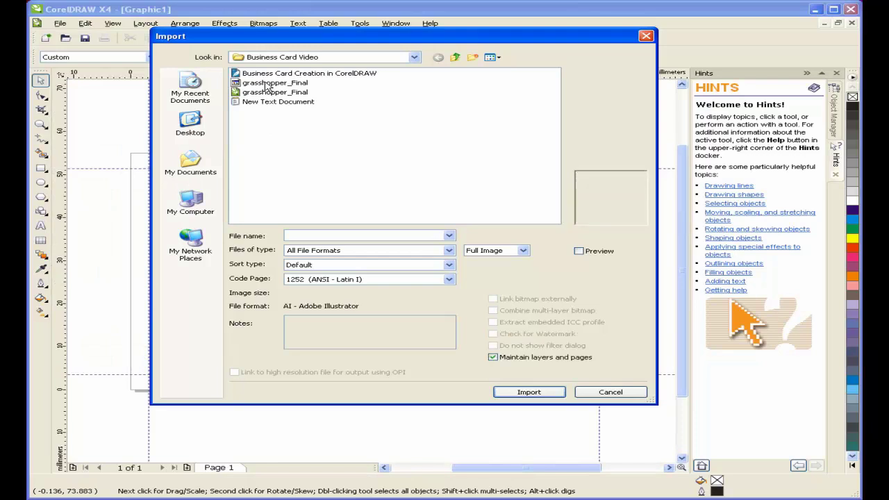
left_click(528, 392)
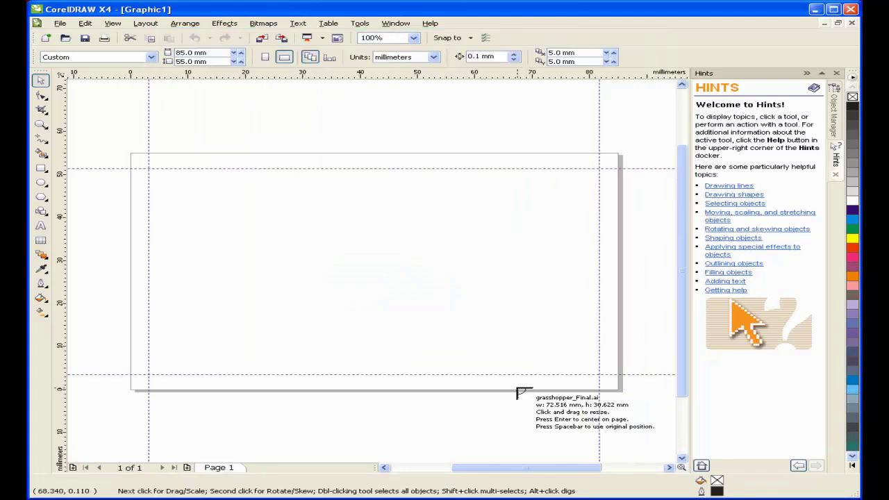
left_click(172, 233)
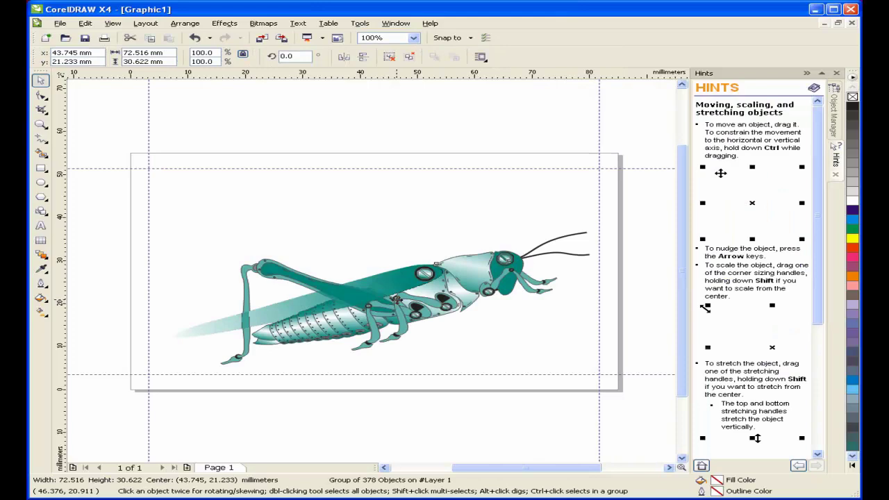
left_click_drag(399, 296, 327, 307)
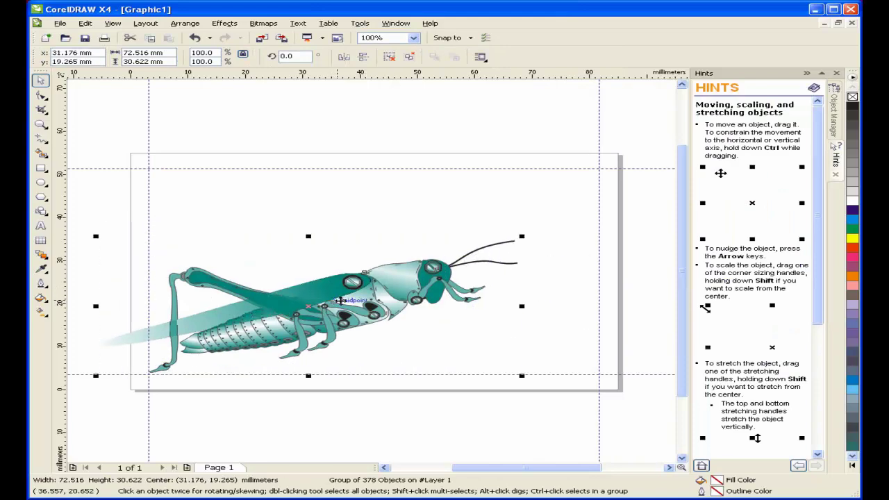
Type the title GRASSHOPPER as text near the card's top-left.
left_click(40, 227)
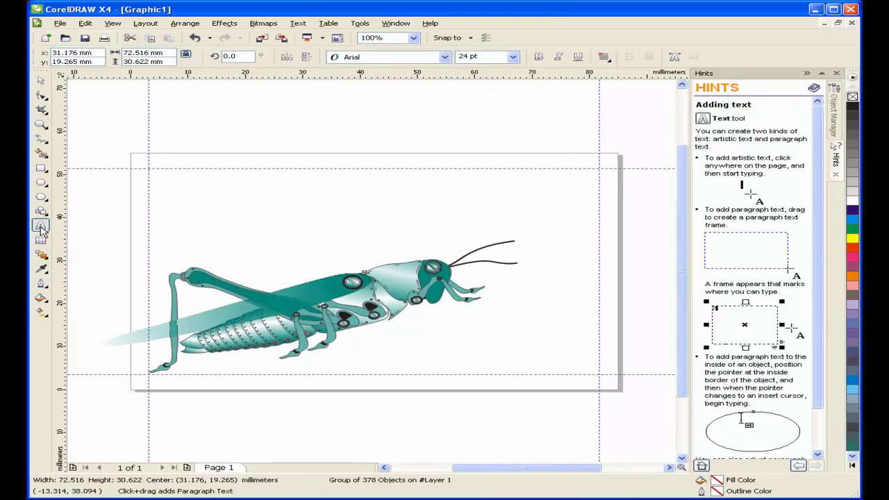
left_click(194, 159)
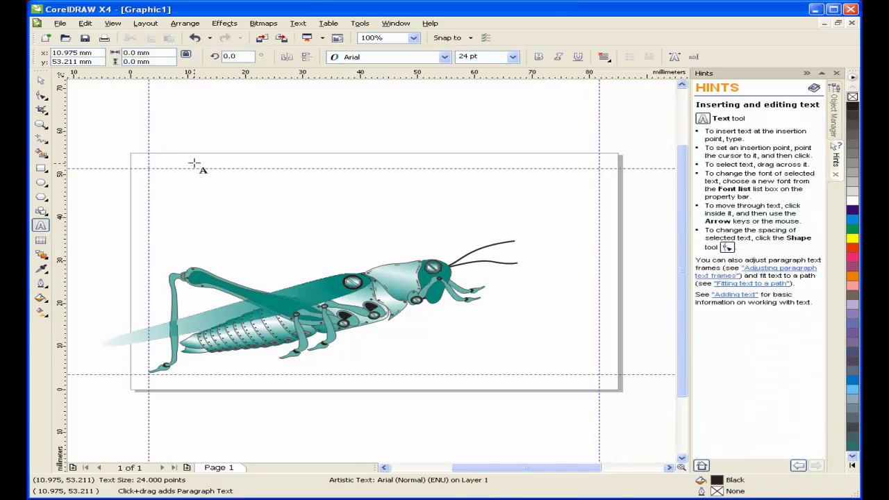
type("GR")
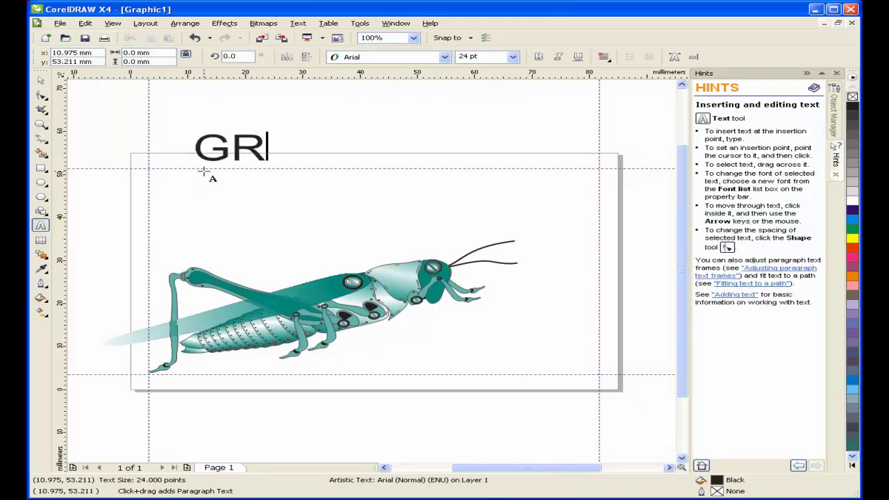
type("ASSHOPPER")
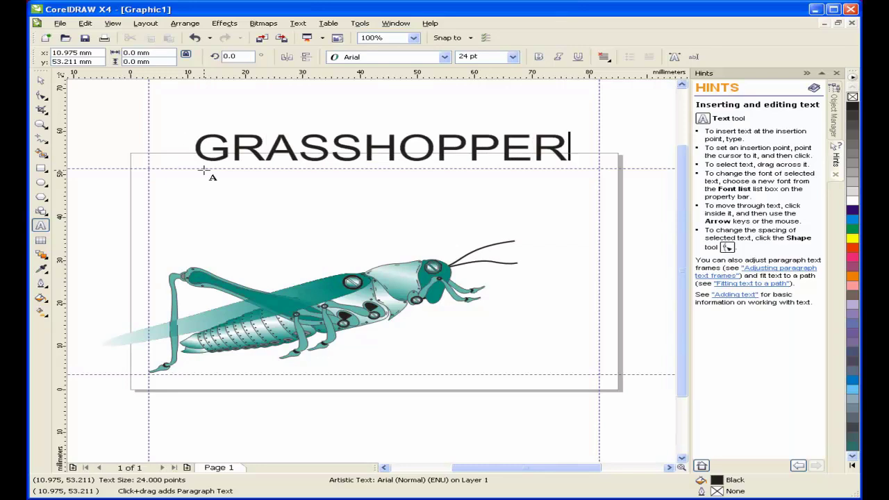
Set the GRASSHOPPER title in the Stencil BT font.
key("ctrl+a")
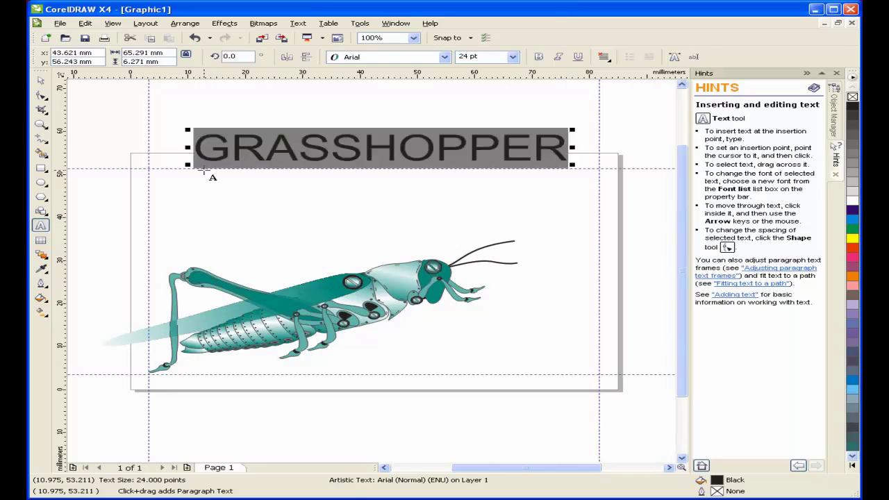
left_click(444, 57)
mouse_move(431, 129)
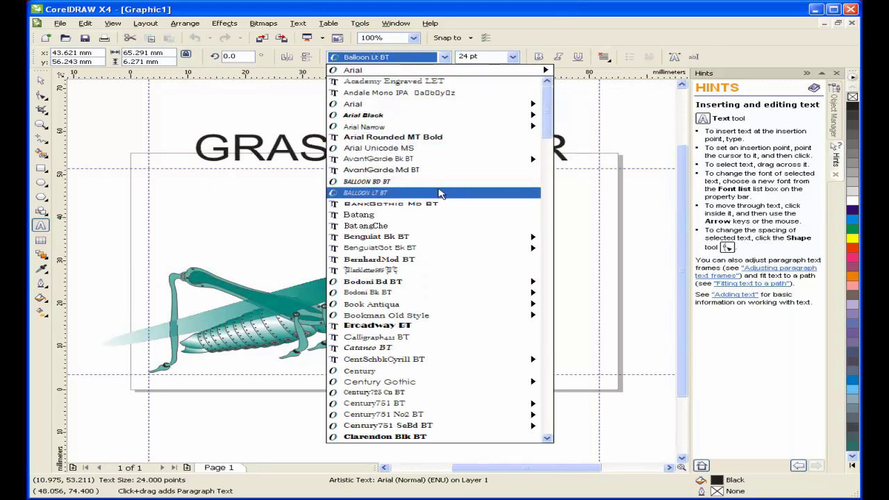
mouse_move(409, 306)
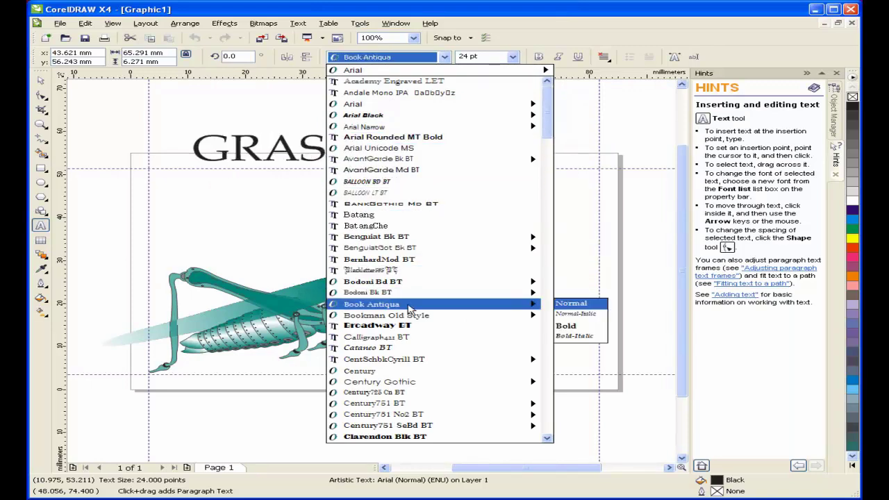
type("Schadow BT")
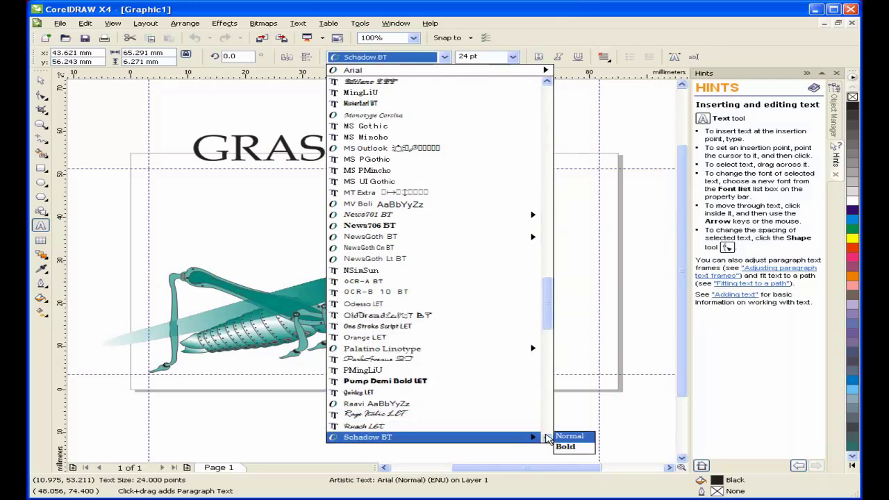
left_click(548, 438)
scroll(550, 439, "down", 5)
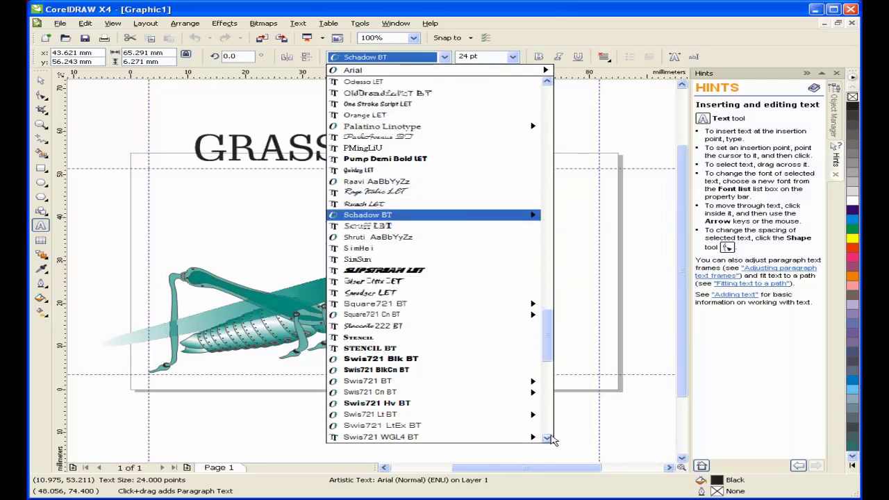
left_click(415, 349)
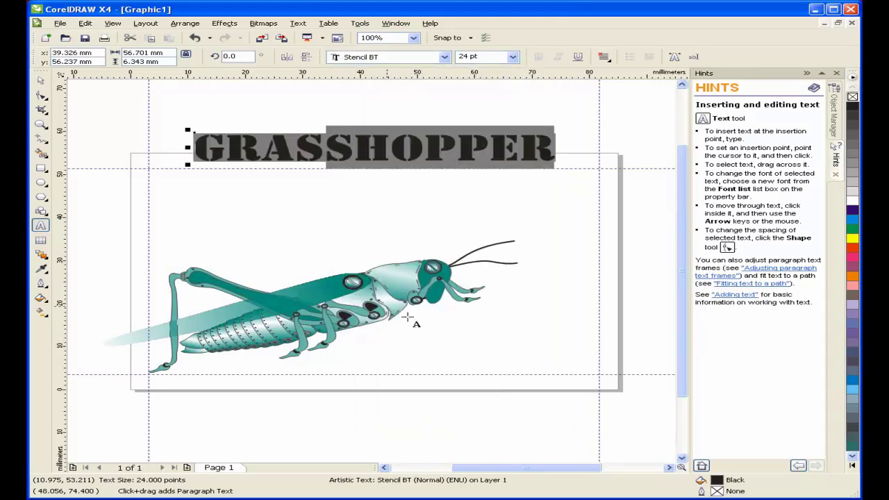
left_click(40, 81)
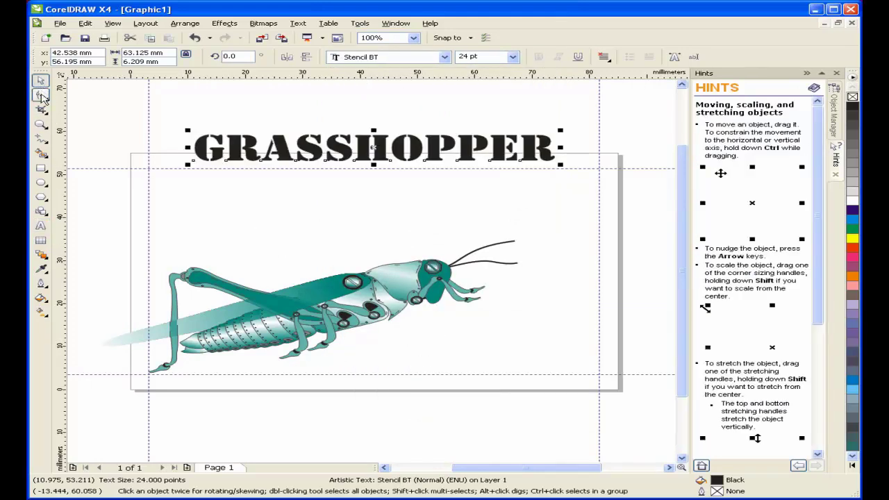
left_click(42, 226)
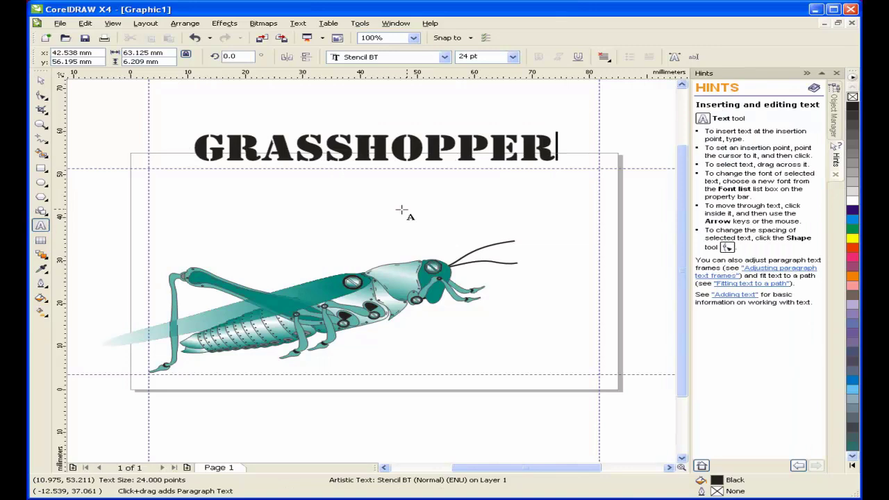
Type 'Lawn Care' below the title and set it in Staccato222 BT.
left_click(417, 207)
type("La")
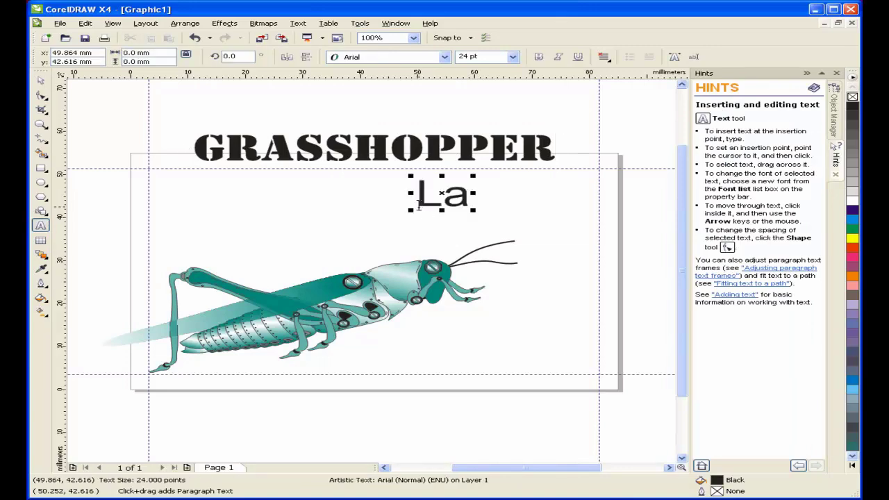
type("wn Care")
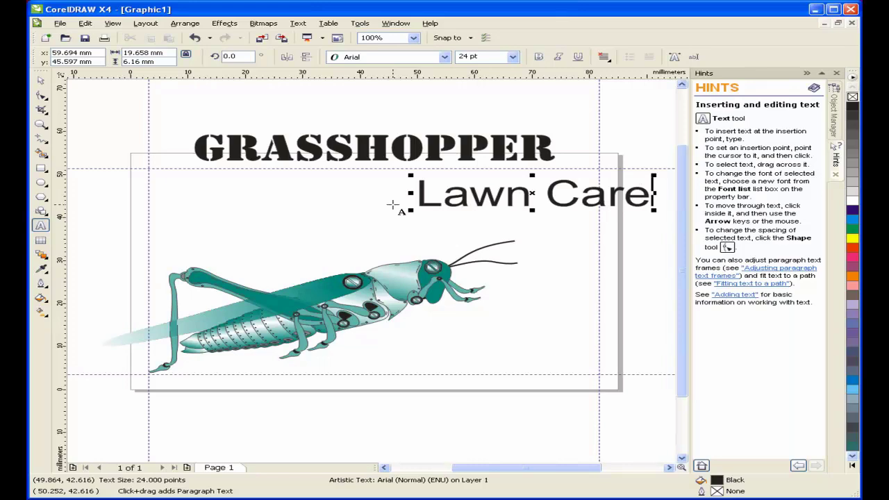
key("ctrl+shift+Left")
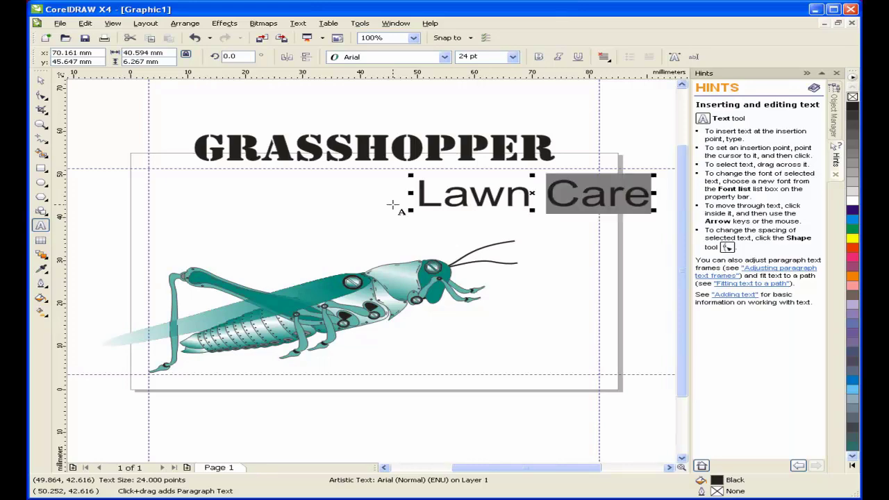
key("ctrl+shift+Left")
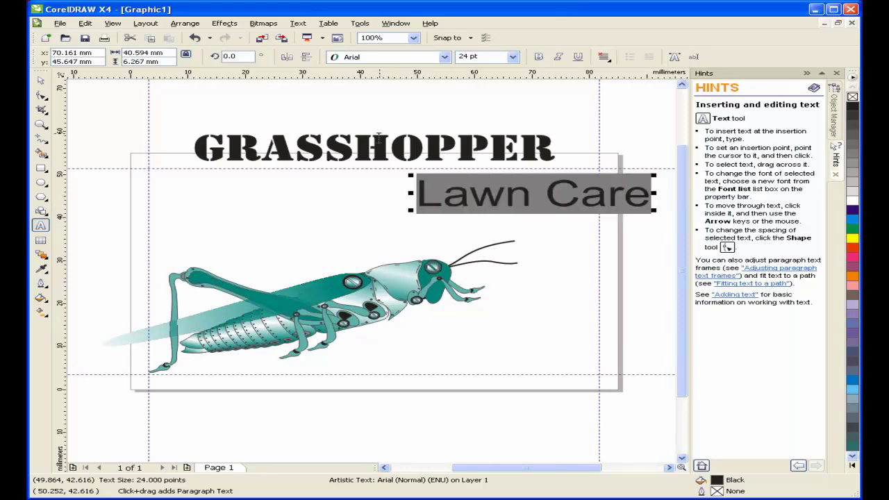
left_click(444, 57)
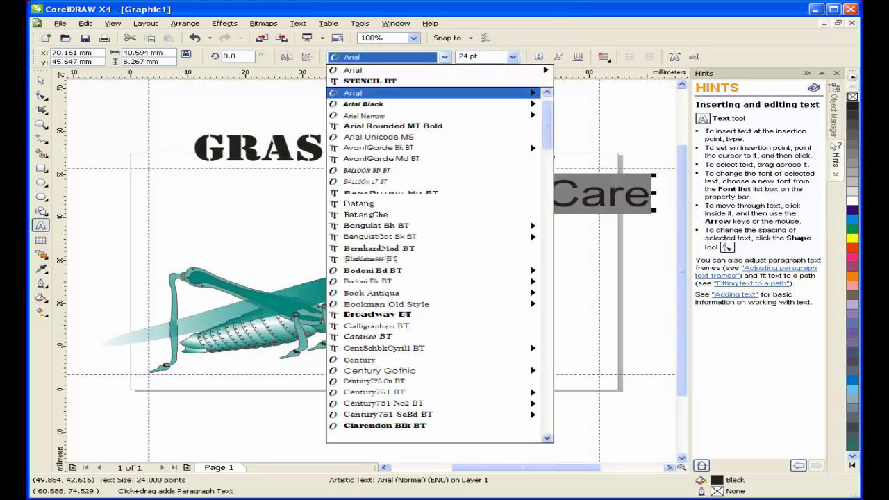
scroll(486, 312, "down", 20)
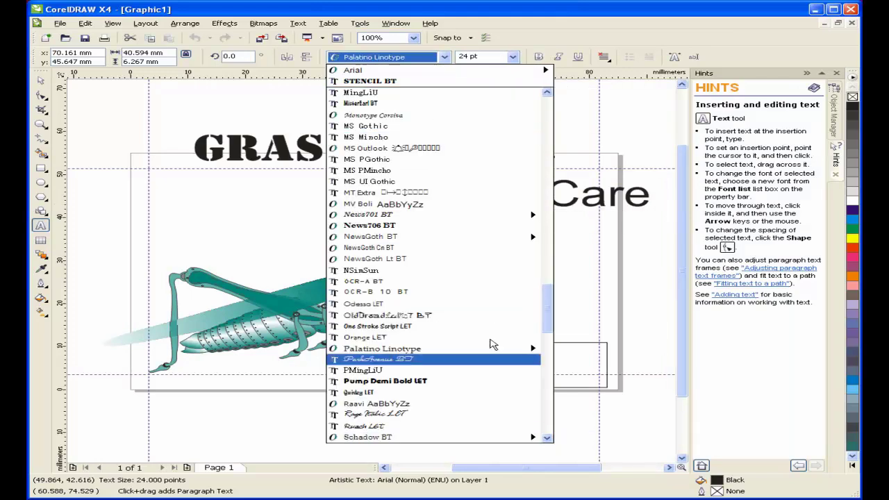
left_click(547, 438)
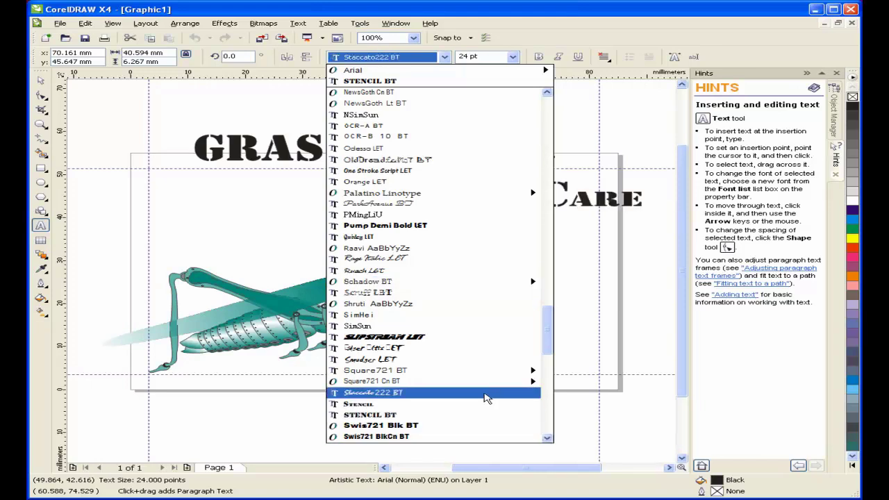
left_click(486, 393)
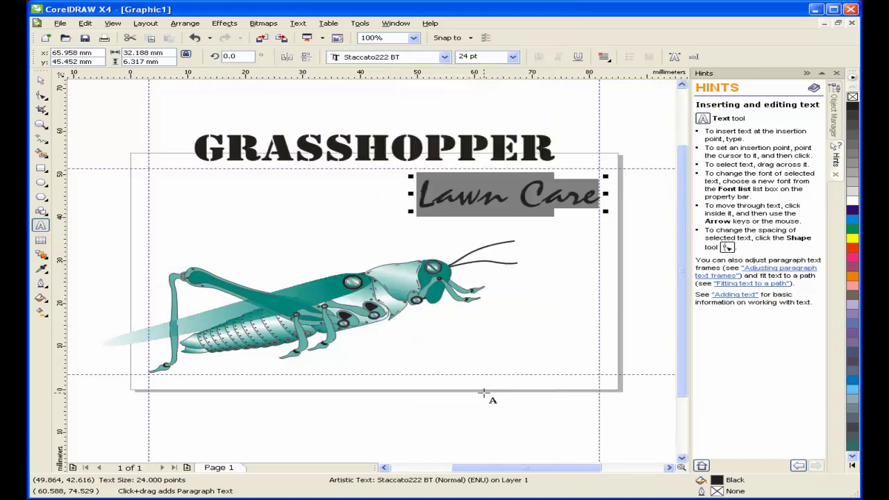
Drag GRASSHOPPER lower onto the card and tuck Lawn Care beneath its right end.
left_click(41, 81)
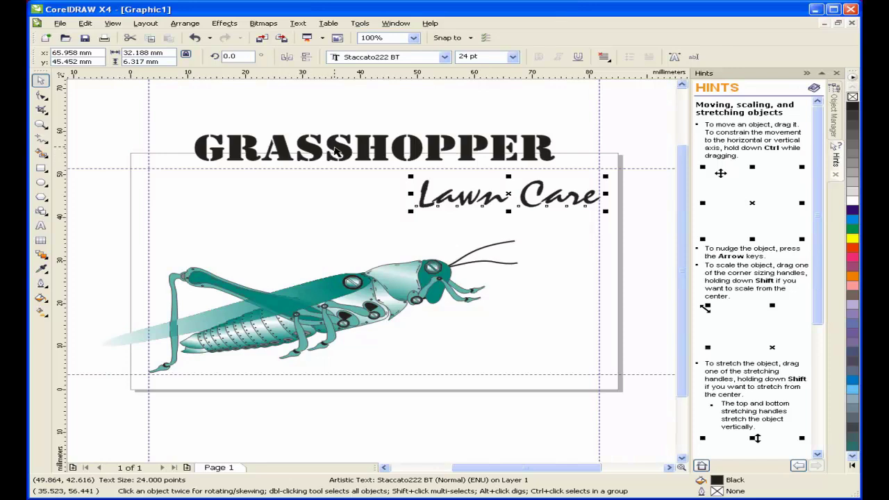
left_click_drag(337, 152, 331, 179)
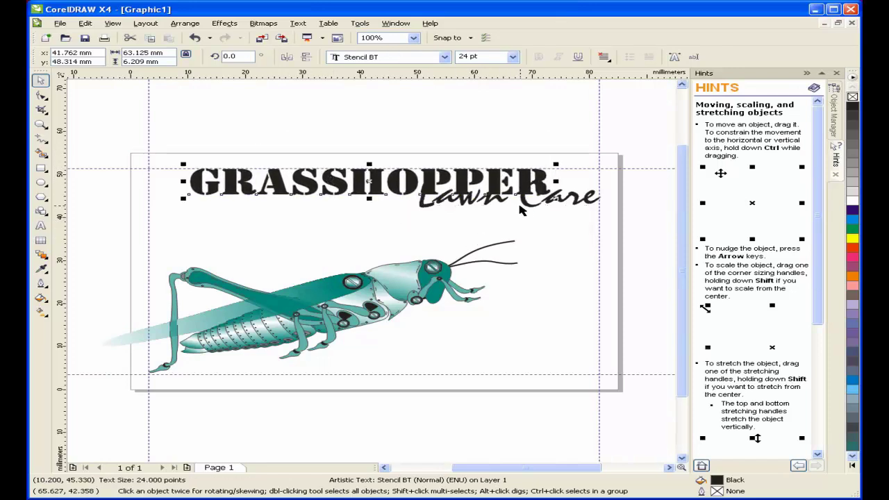
left_click_drag(523, 211, 521, 222)
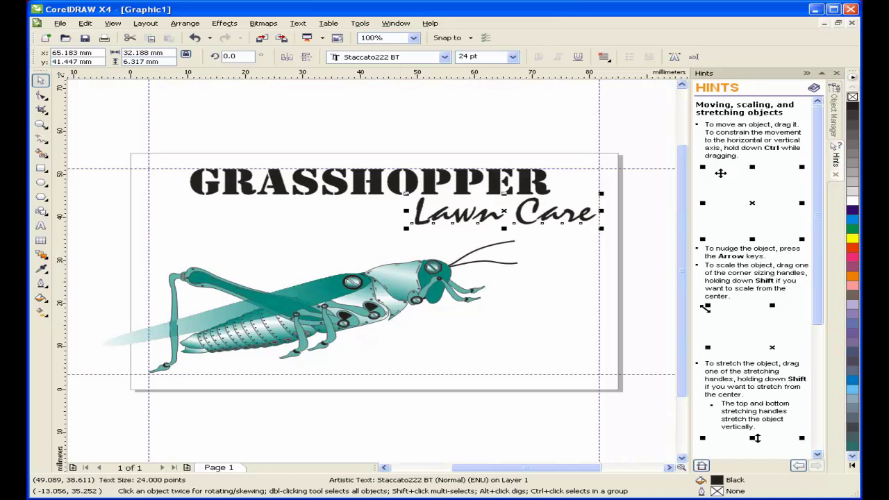
left_click(105, 213)
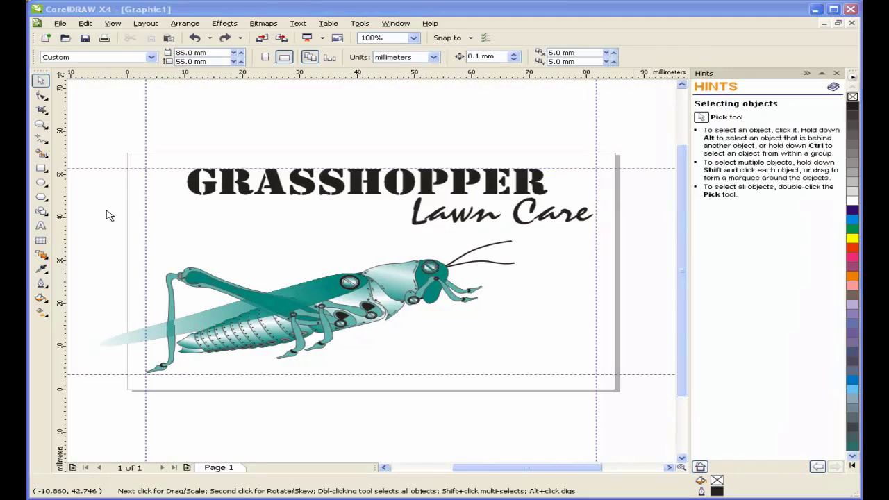
Type the slogan “We Give You Mow Free Time” at the card's bottom-left, beneath the grasshopper.
left_click(40, 227)
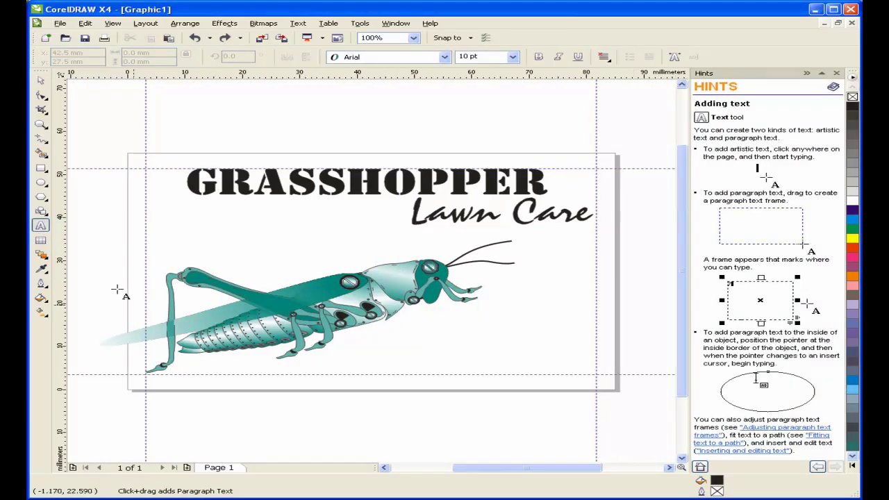
left_click(195, 370)
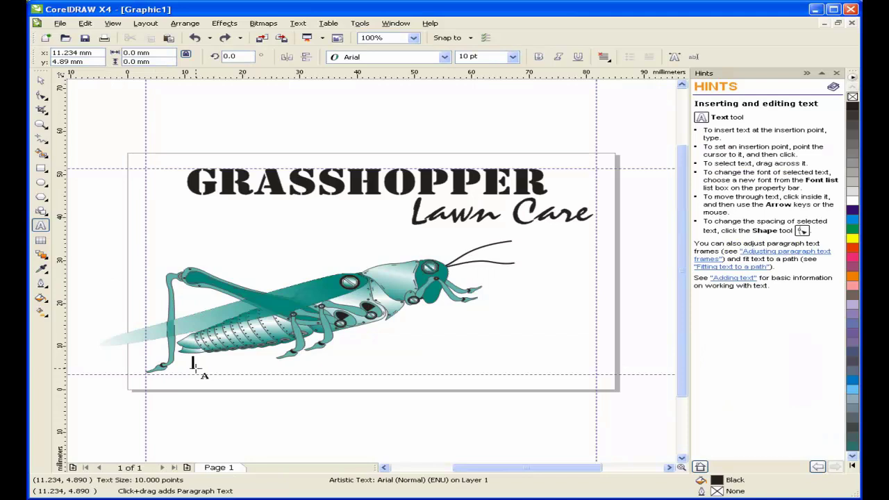
type("Wel Giv")
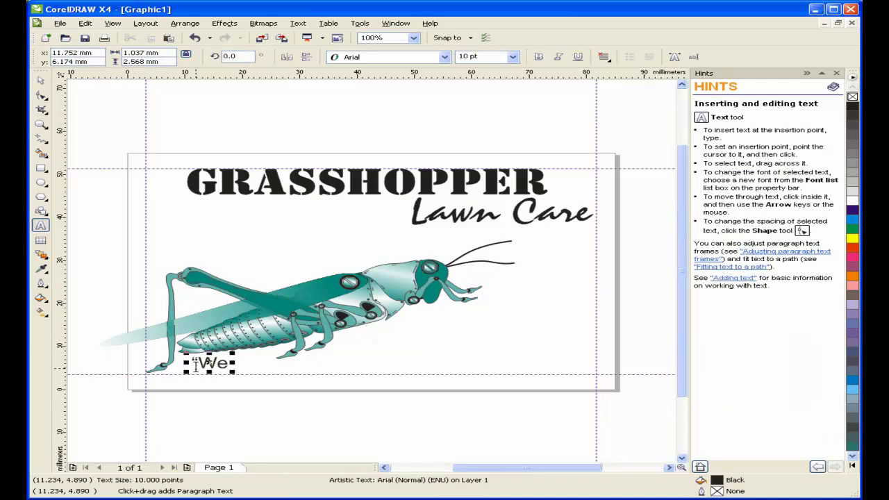
type("e")
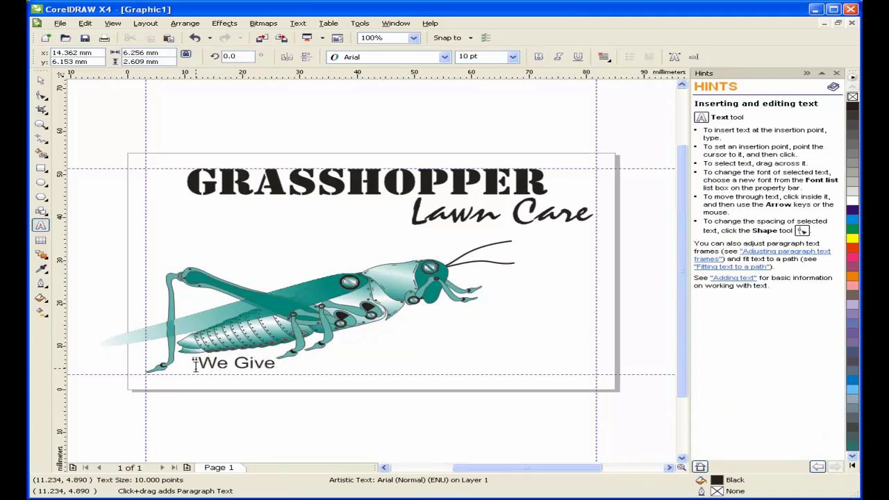
type(" You Mo")
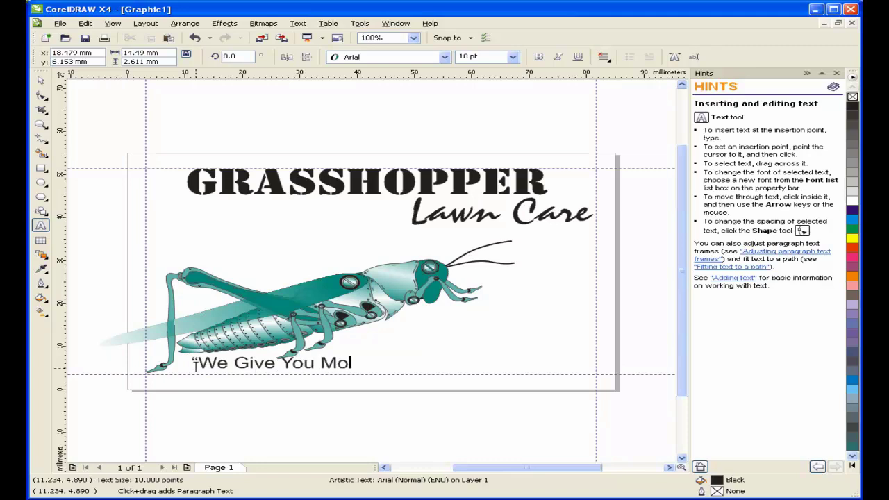
type("w Fre")
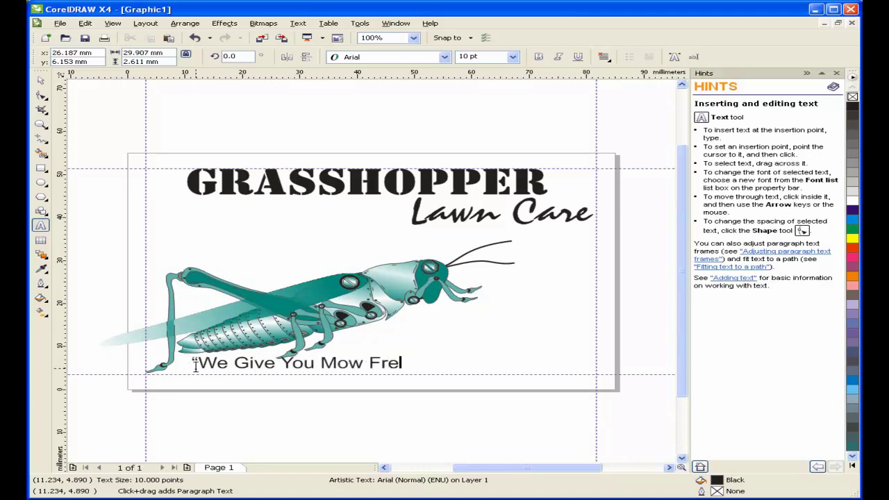
type("e Time")
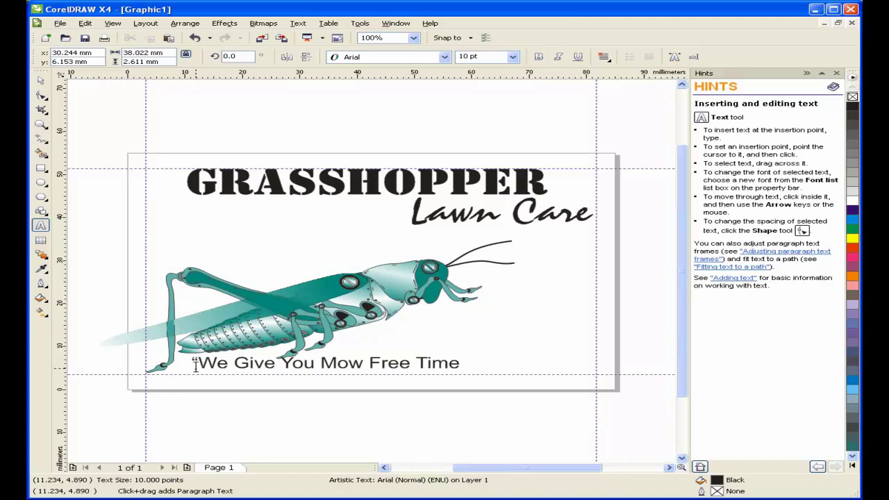
type("”")
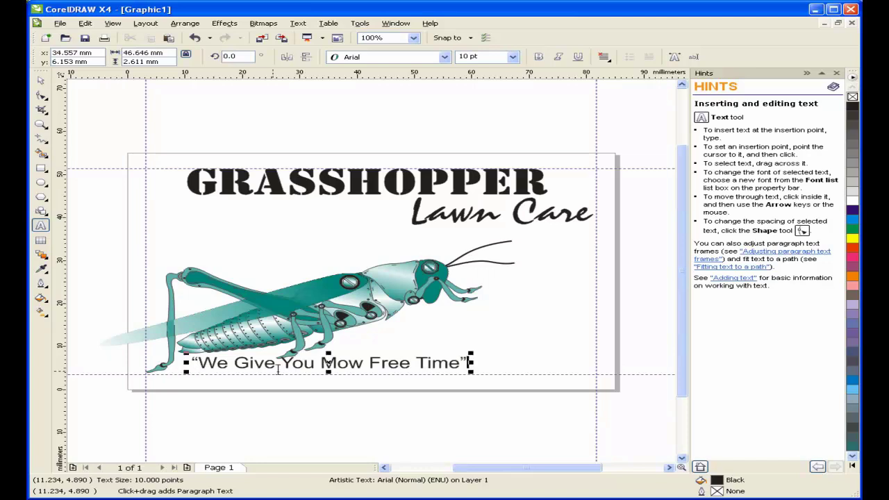
Type the contact's name, street address, town, postal code and phone number on separate lines beside the antennae.
left_click(525, 269)
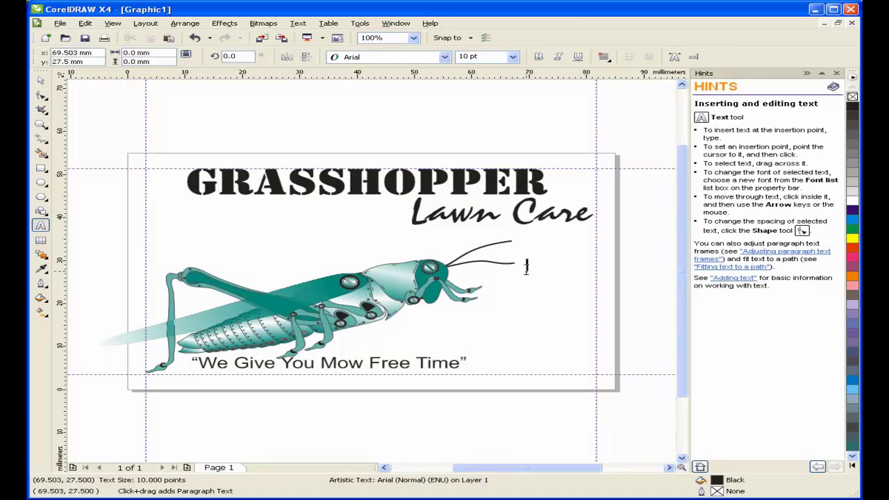
type("Josh Panoc")
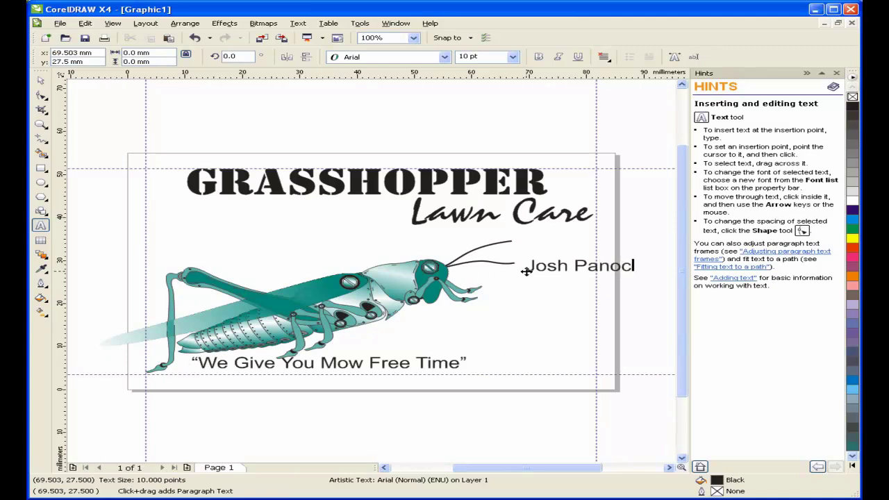
type("h")
key("Return")
type("123 Main")
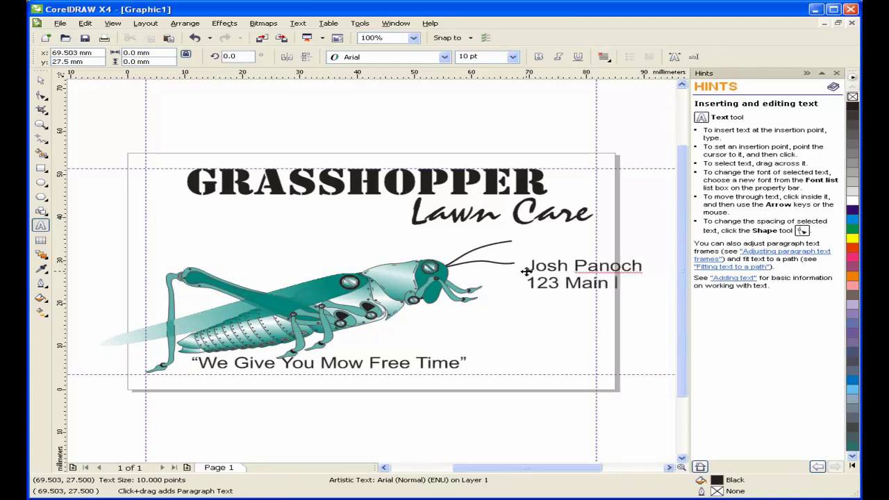
type(" St.")
key("Return")
type("Greel")
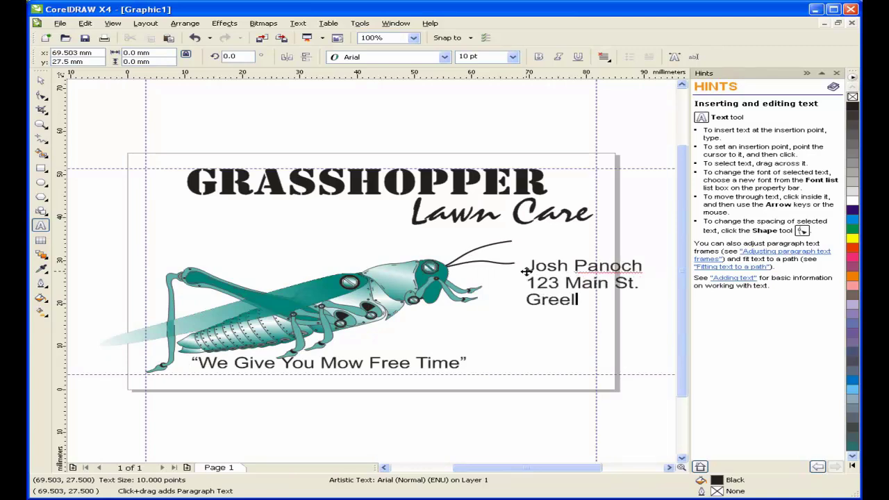
type("y, On K1G 2L4 613-")
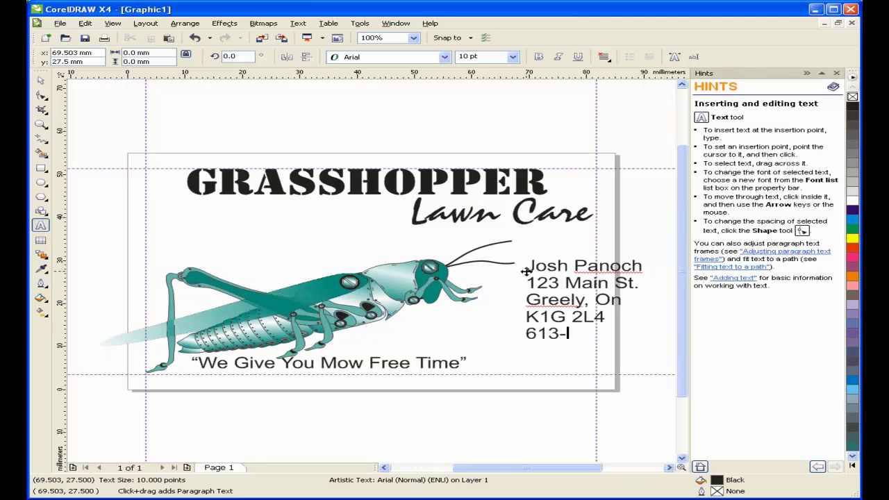
type("555-1212")
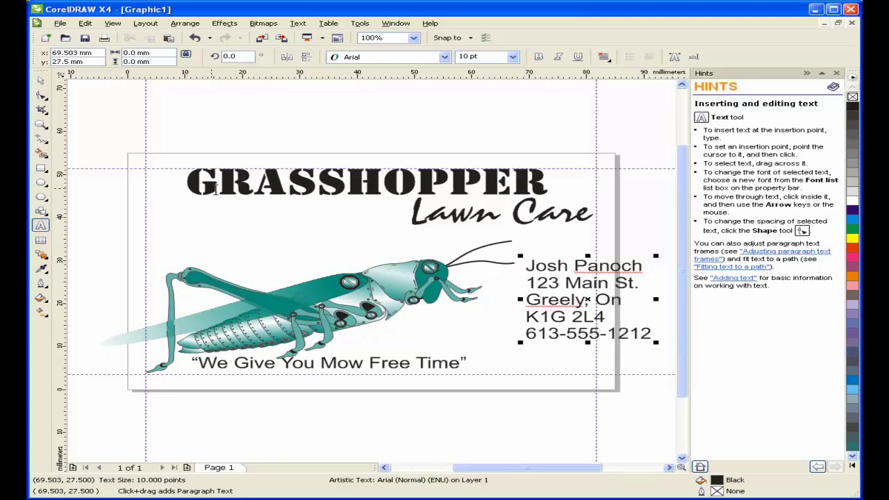
Right-align the contact block and set it and the slogan in 8 pt Arial Rounded MT Bold.
left_click(40, 81)
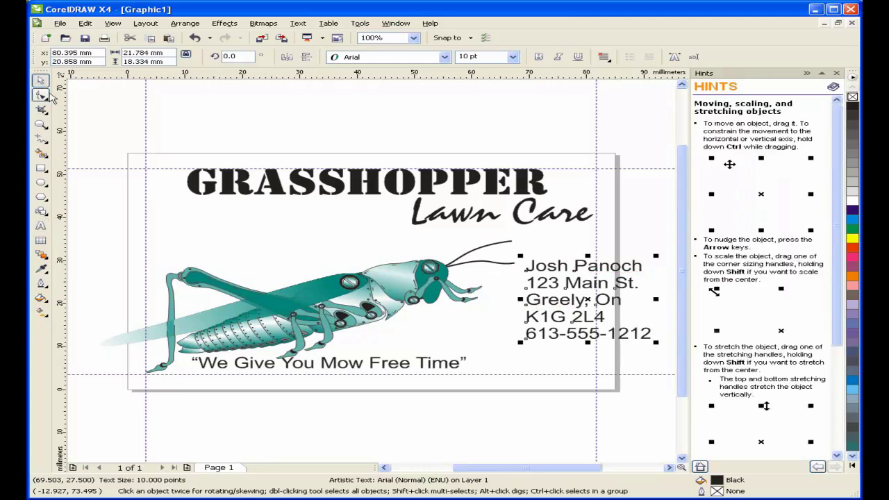
left_click(603, 57)
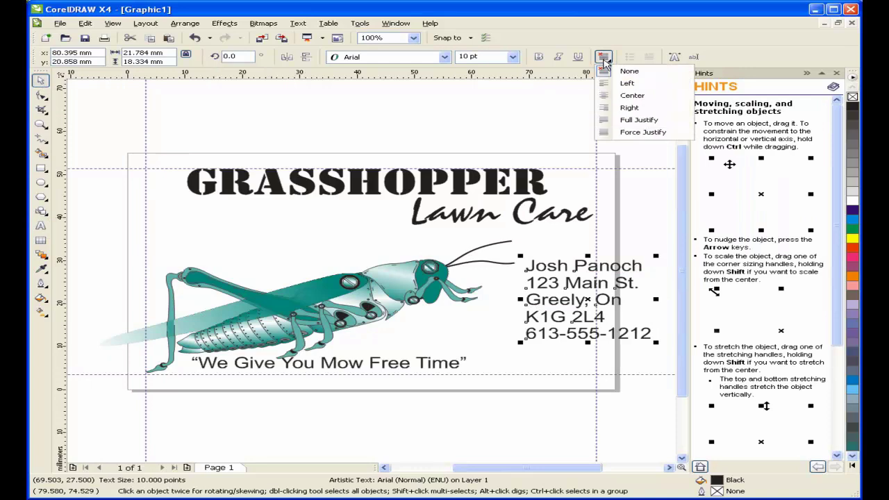
left_click(615, 110)
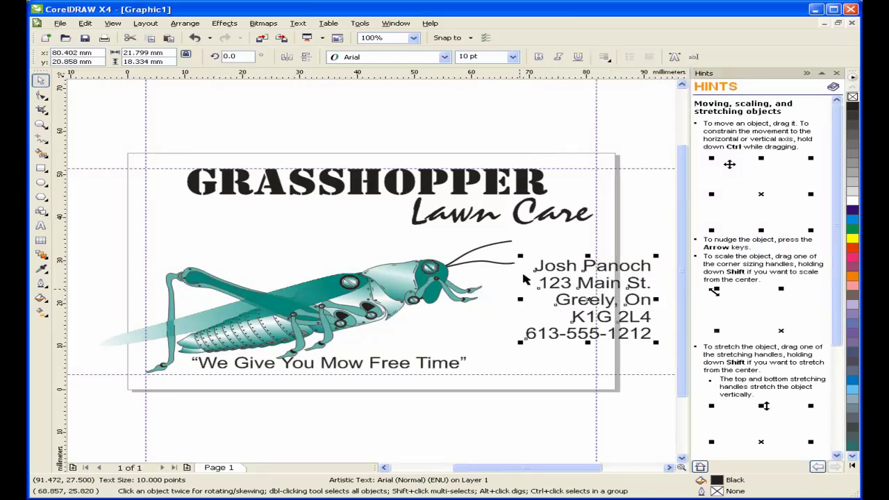
left_click(439, 368, "shift")
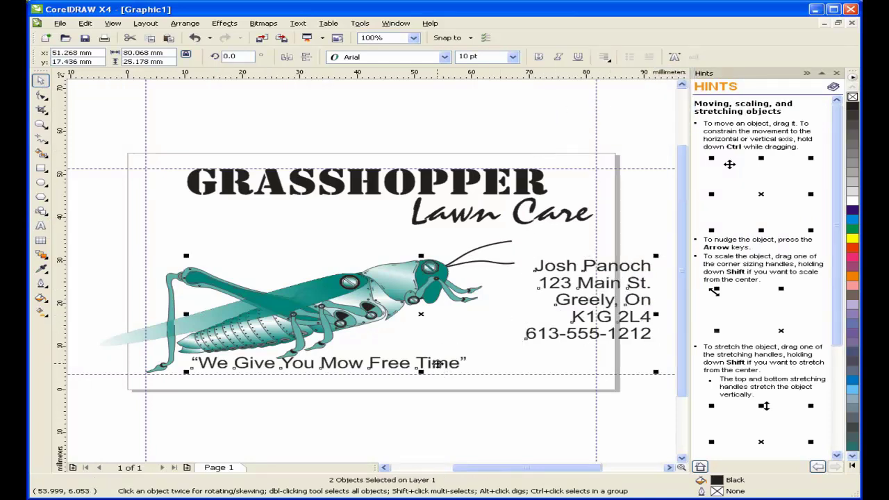
left_click(511, 60)
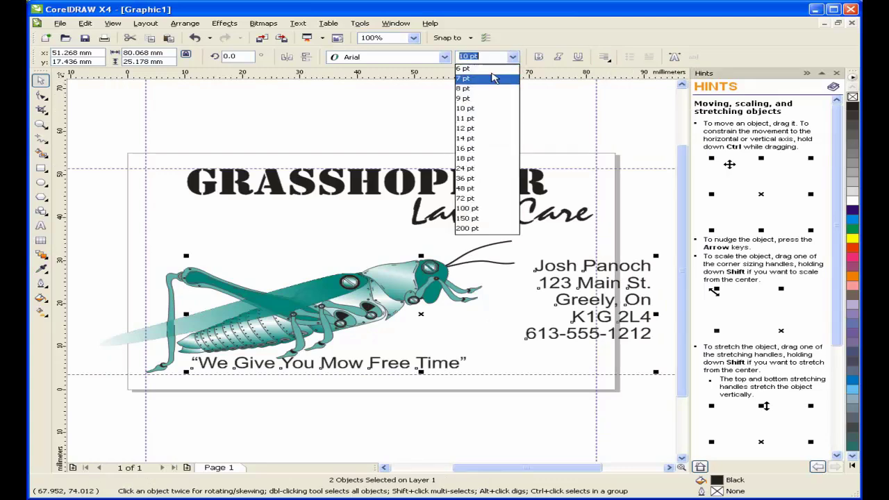
left_click(483, 90)
left_click(444, 56)
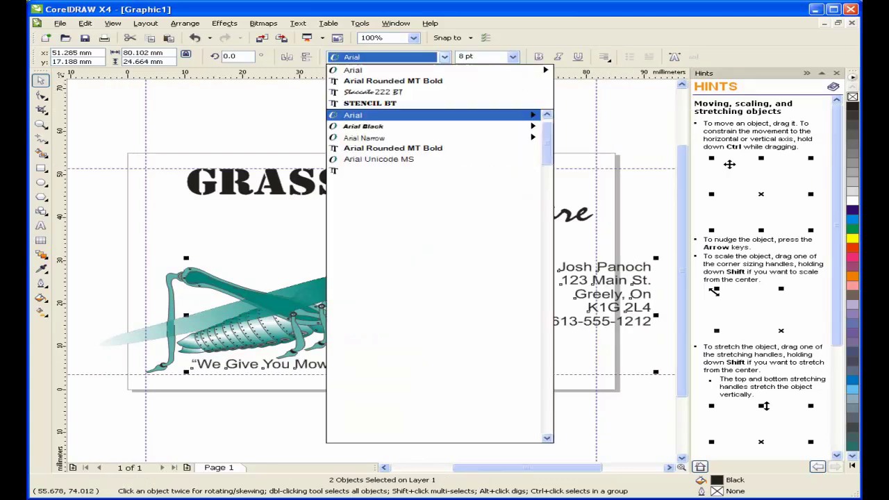
left_click(437, 82)
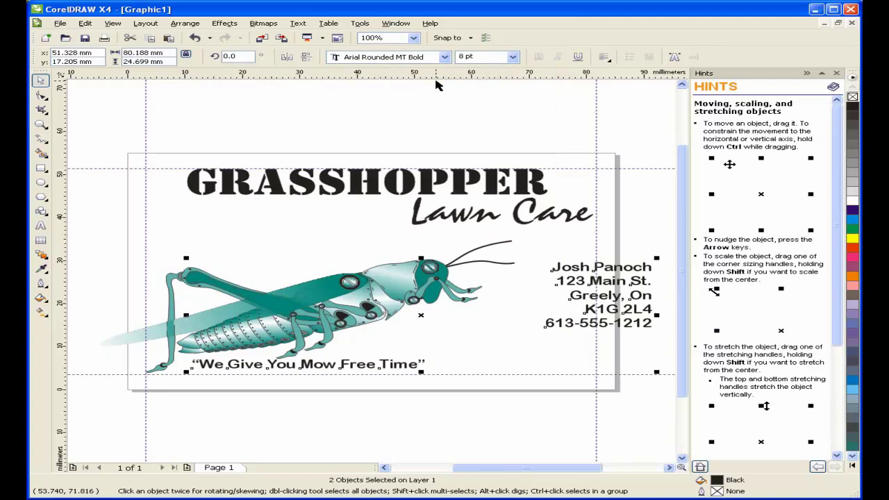
left_click(647, 233)
Align the contact block's right edge with Lawn Care and nudge the slogan slightly down-left.
left_click(624, 268)
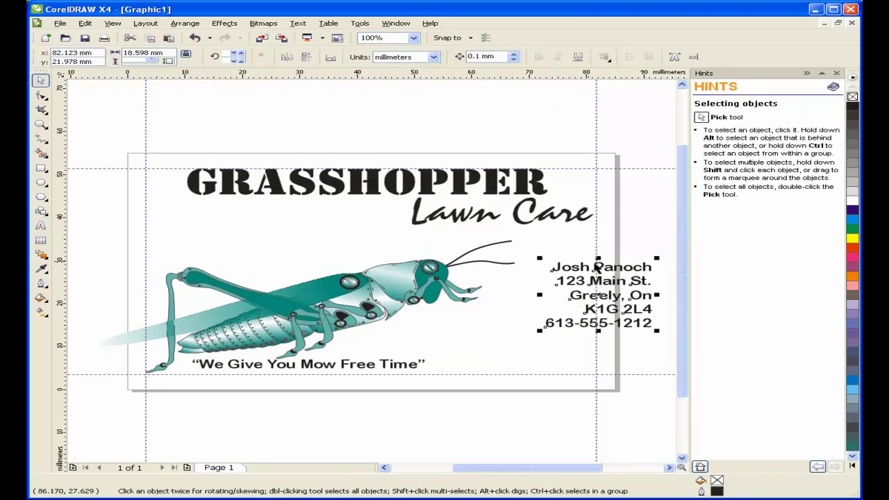
left_click(541, 220, "shift")
key("r")
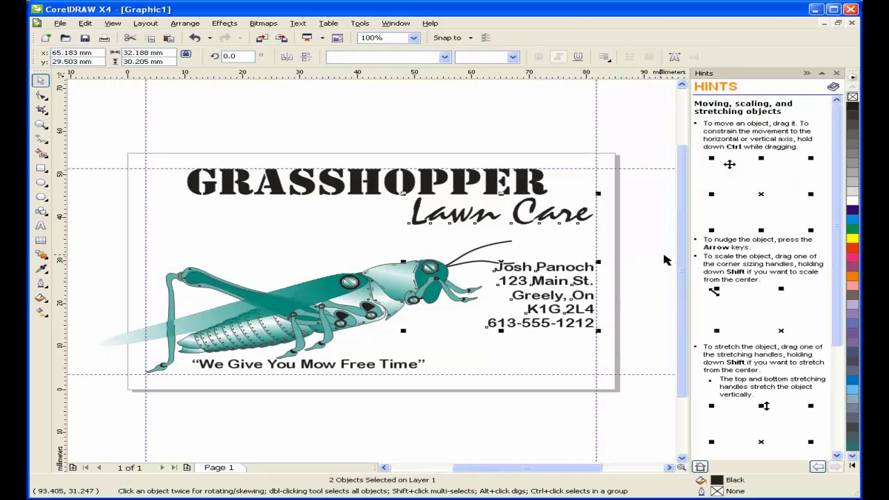
left_click(457, 356)
left_click_drag(409, 366, 401, 370)
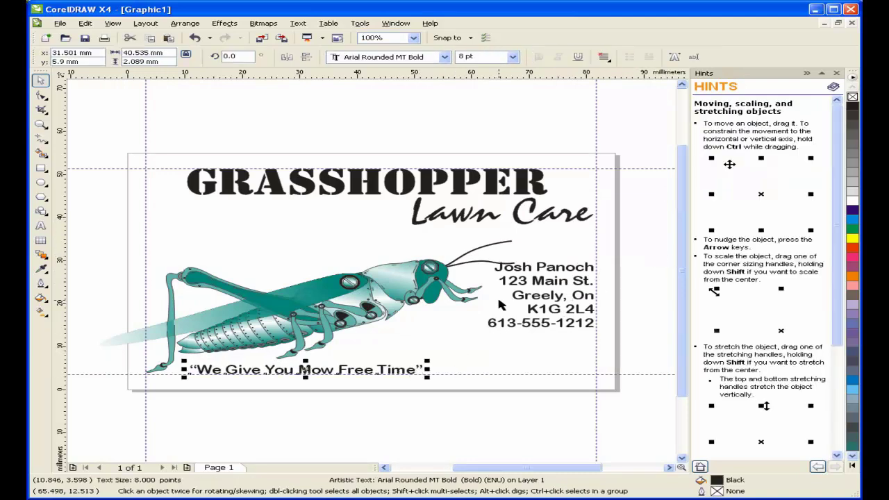
Bottom-align the contact block with the slogan, then deselect both text objects.
left_click(527, 297)
left_click(408, 370, "shift")
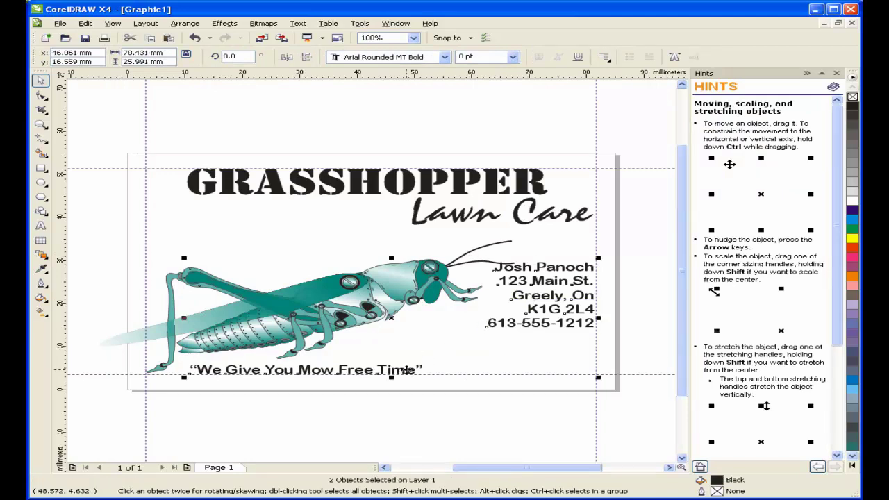
key("b")
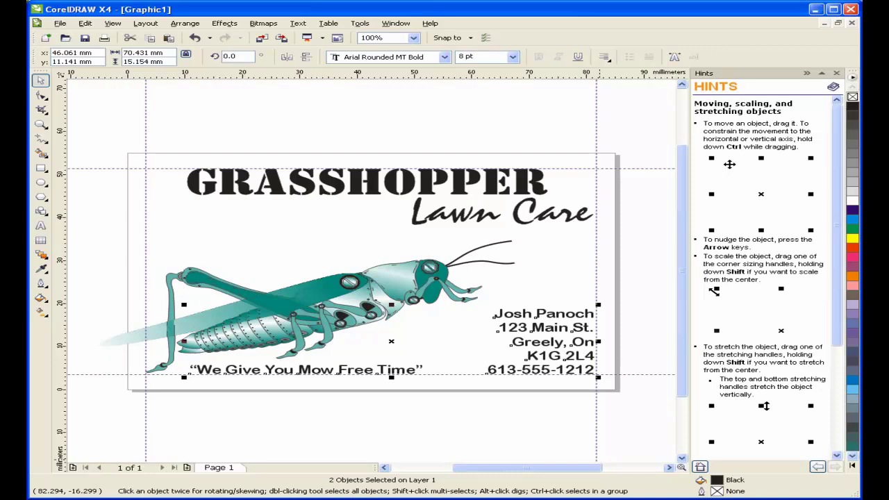
left_click(660, 427)
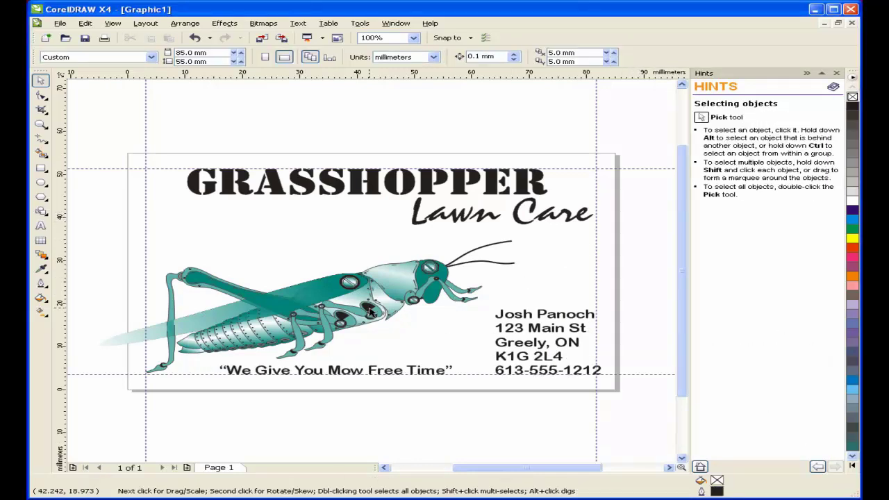
Nudge the grasshopper group slightly upward and deselect it.
left_click_drag(370, 312, 368, 298)
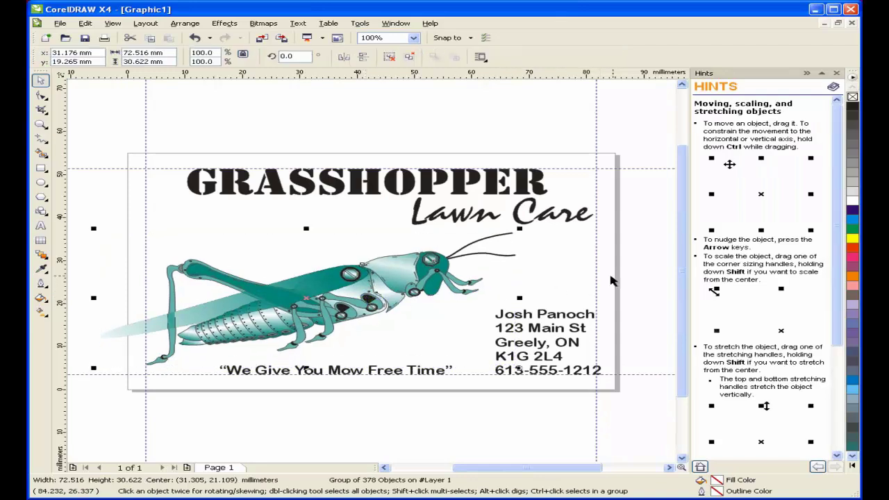
left_click(648, 271)
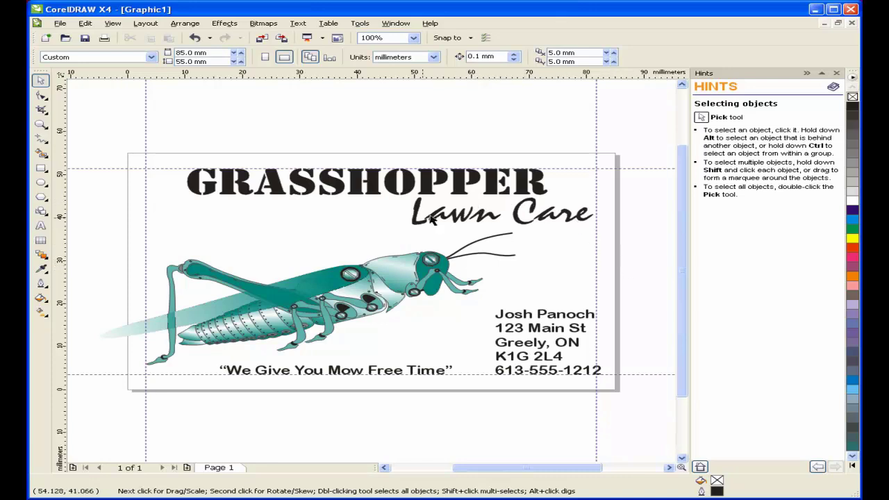
left_click(42, 271)
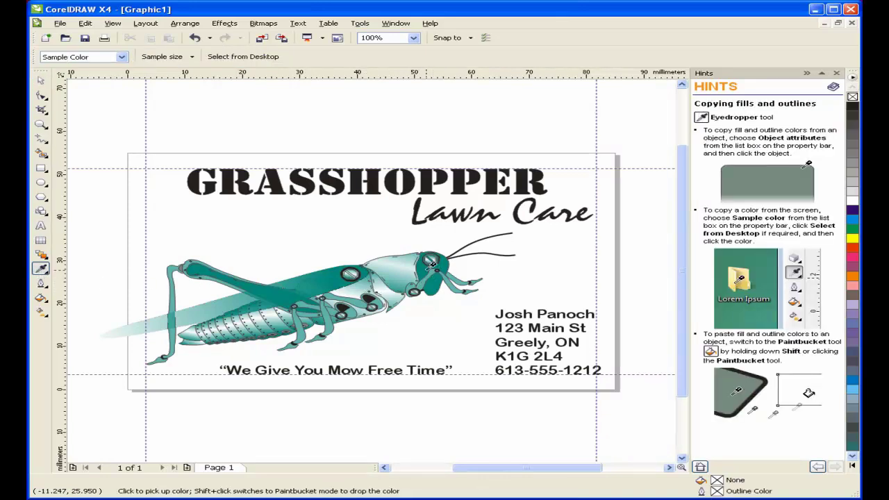
left_click(425, 266)
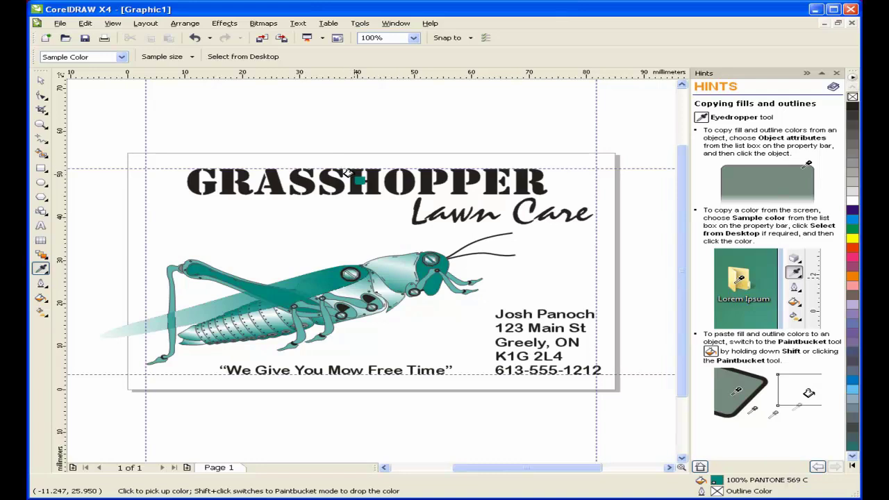
left_click(347, 173, "shift")
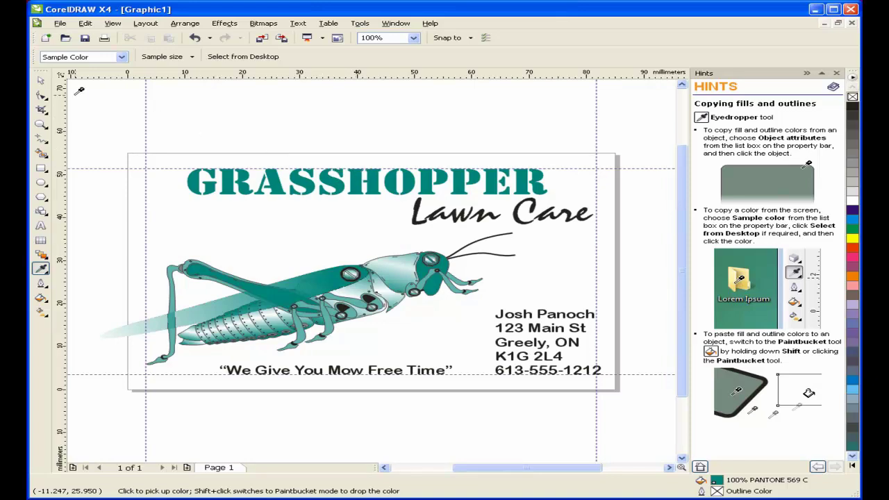
left_click(41, 80)
key("ctrl+z")
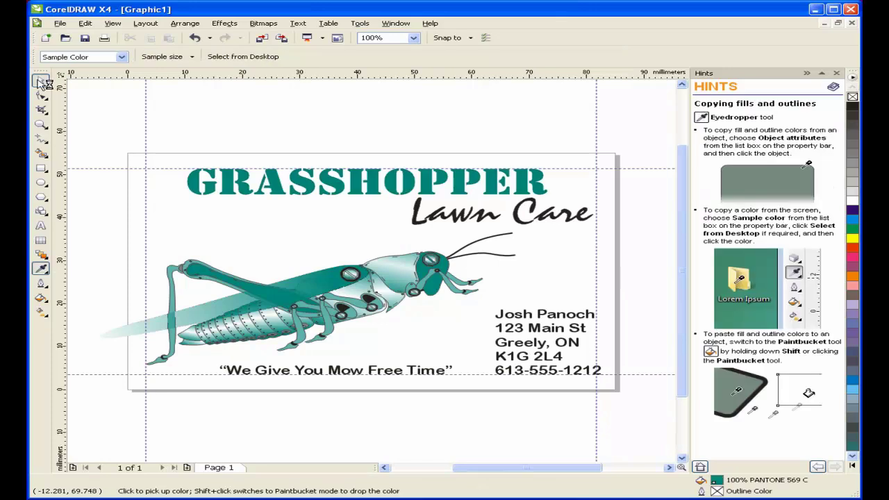
Reapply the teal PANTONE 569 C fill to the GRASSHOPPER title.
key("space")
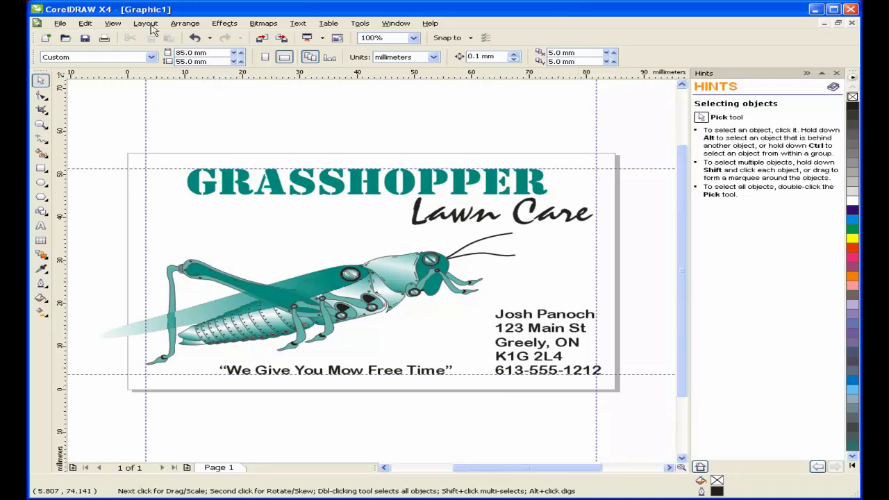
Start printing, keep the current paper orientation, and show the Print Preview.
left_click(61, 23)
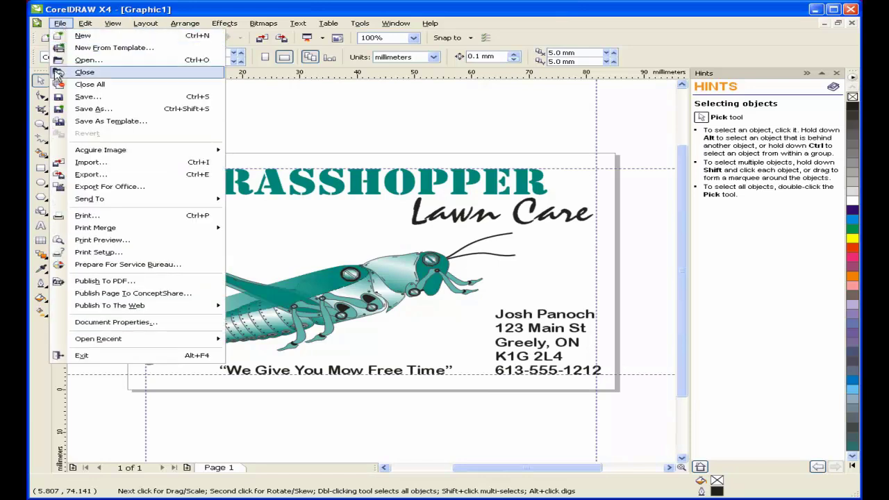
left_click(82, 218)
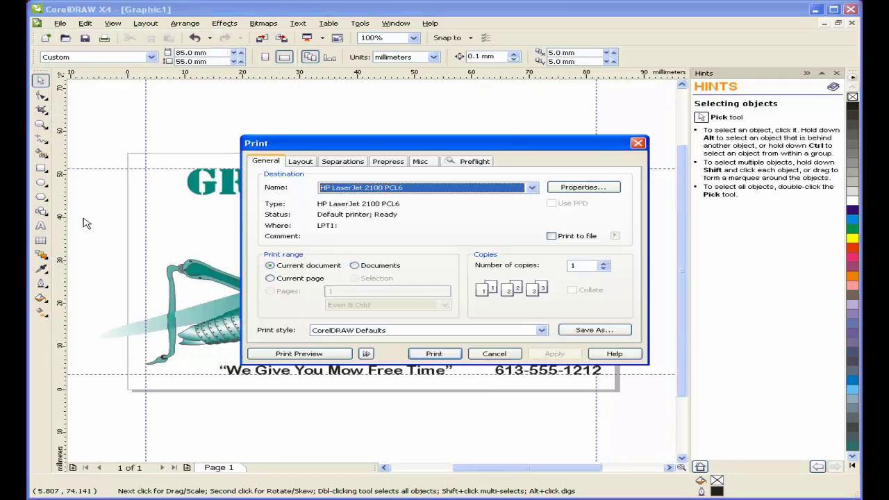
left_click(474, 273)
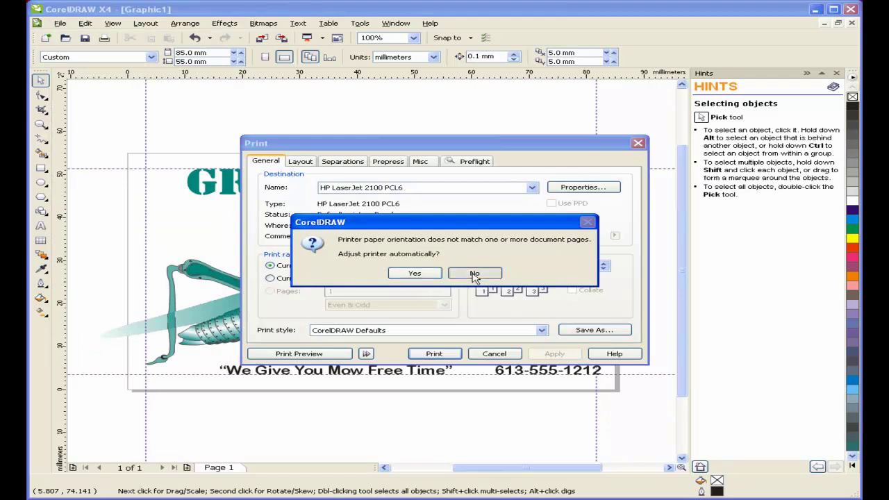
left_click(321, 355)
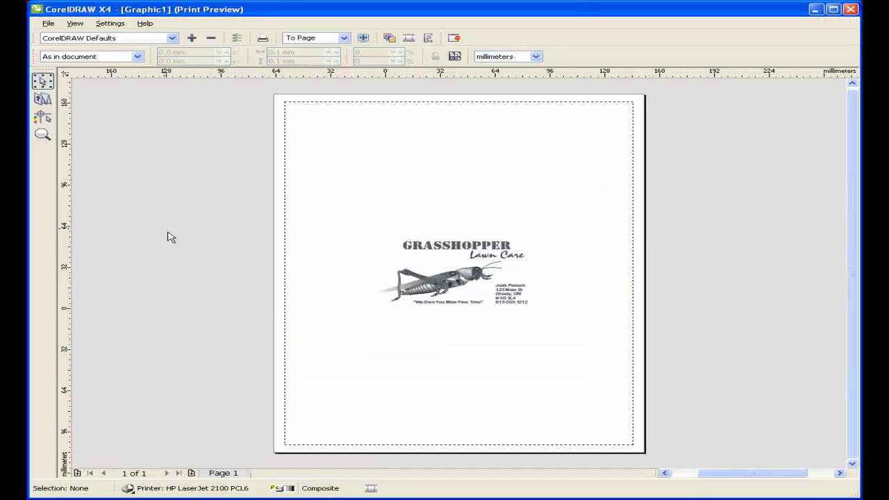
Impose the card on the sheet as 2 across by 5 down, ten copies.
left_click(42, 101)
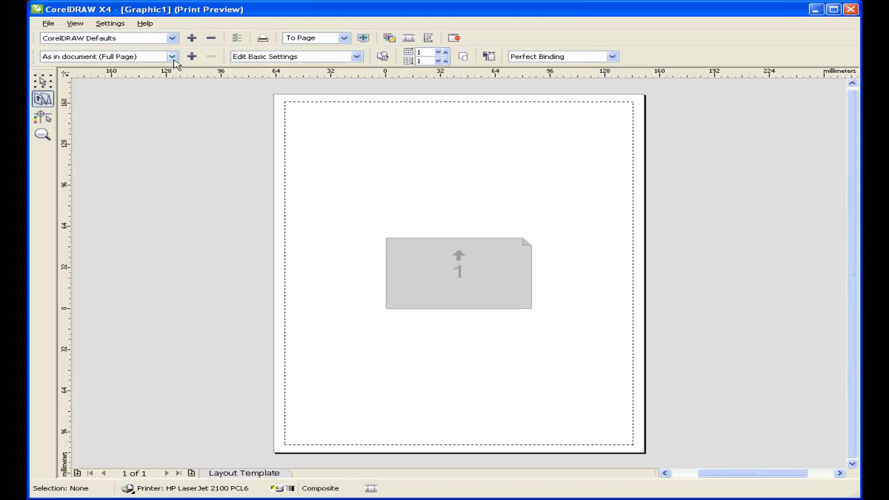
left_click(445, 52)
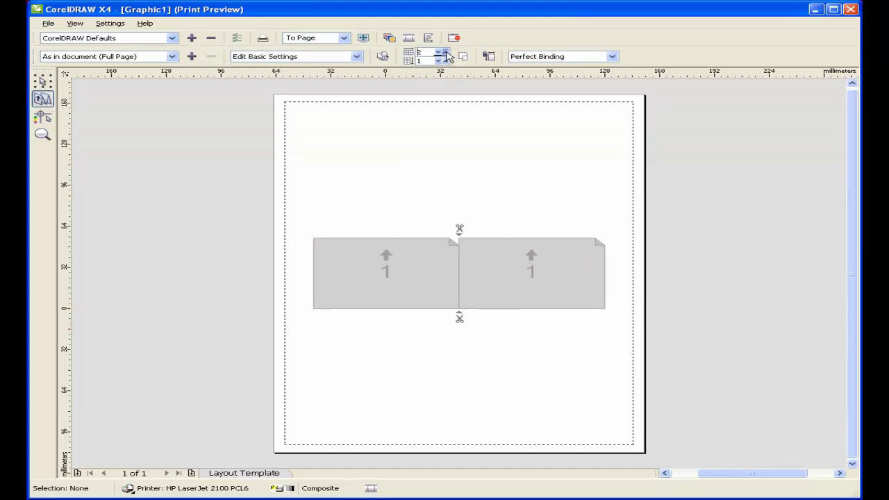
left_click(445, 60)
left_click(445, 60)
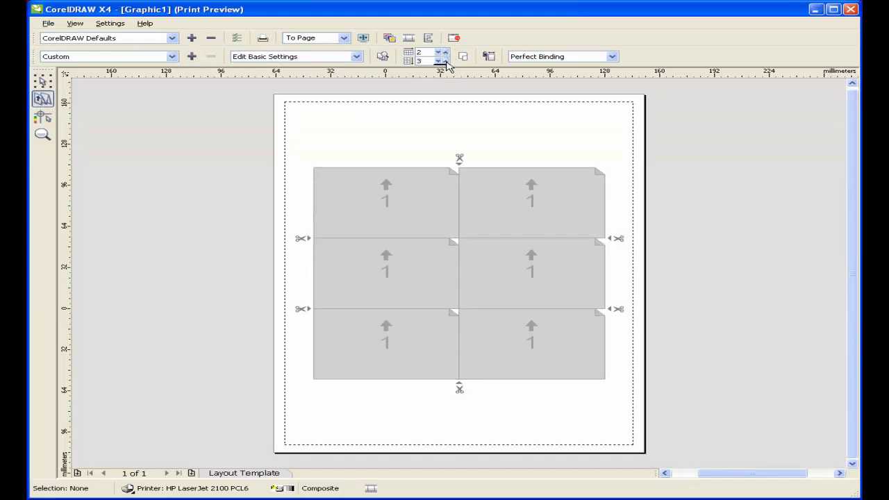
left_click(445, 59)
left_click(445, 59)
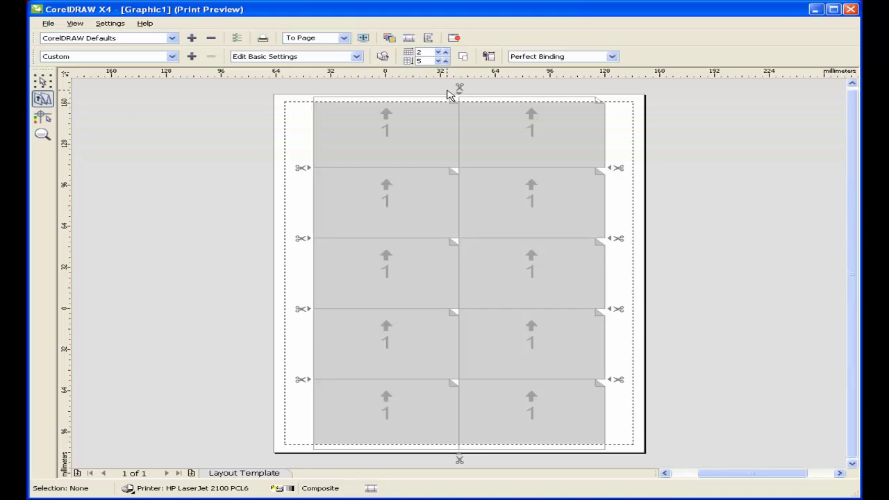
Set the vertical gutter between the two card columns to 5 mm.
left_click(458, 89)
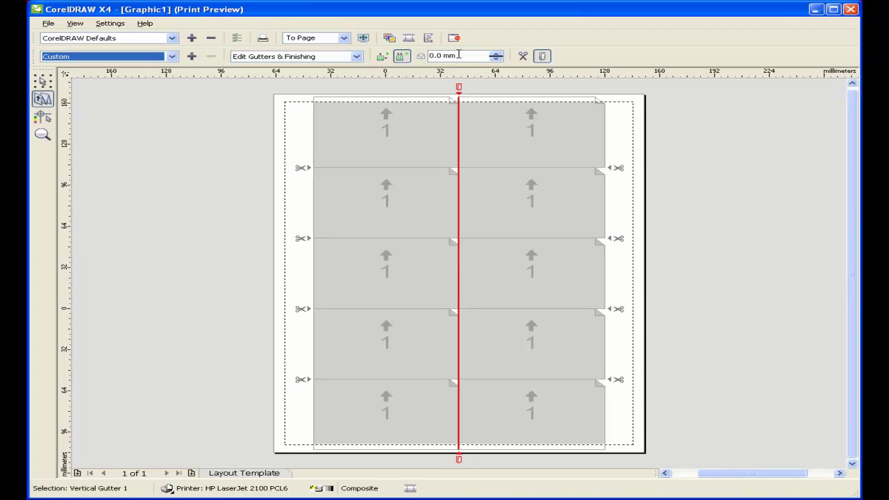
left_click_drag(459, 56, 387, 56)
type("5")
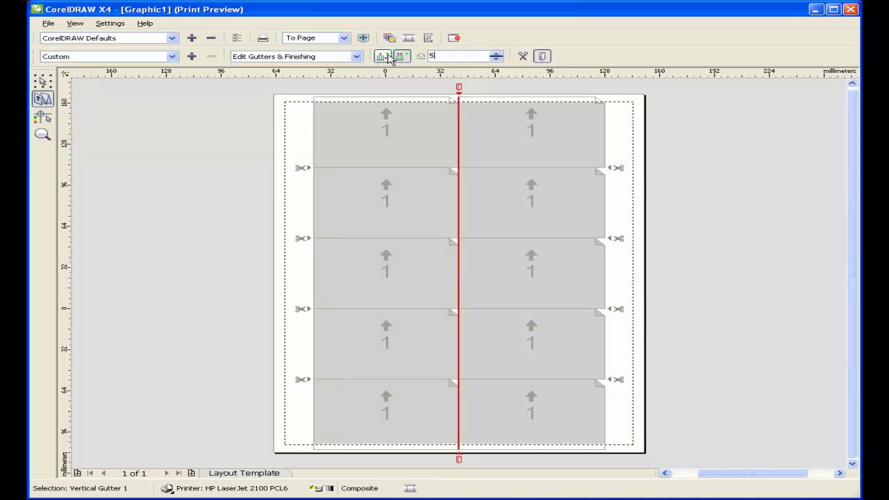
key("Return")
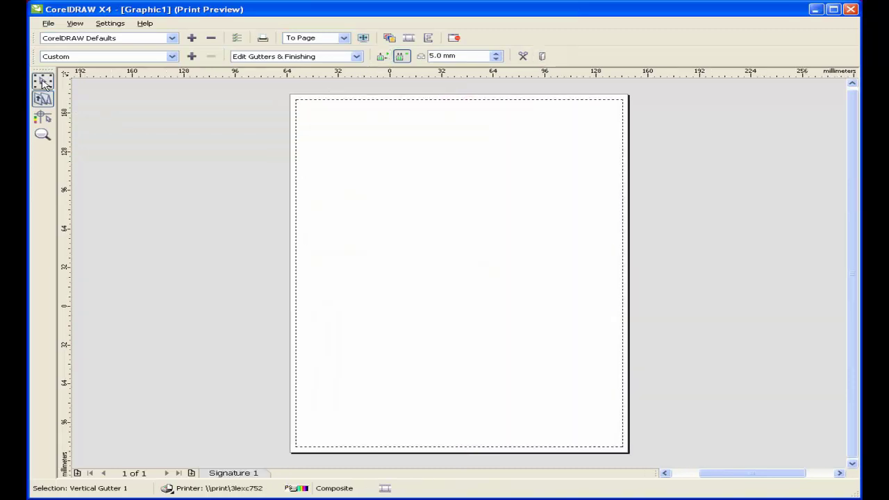
left_click(42, 82)
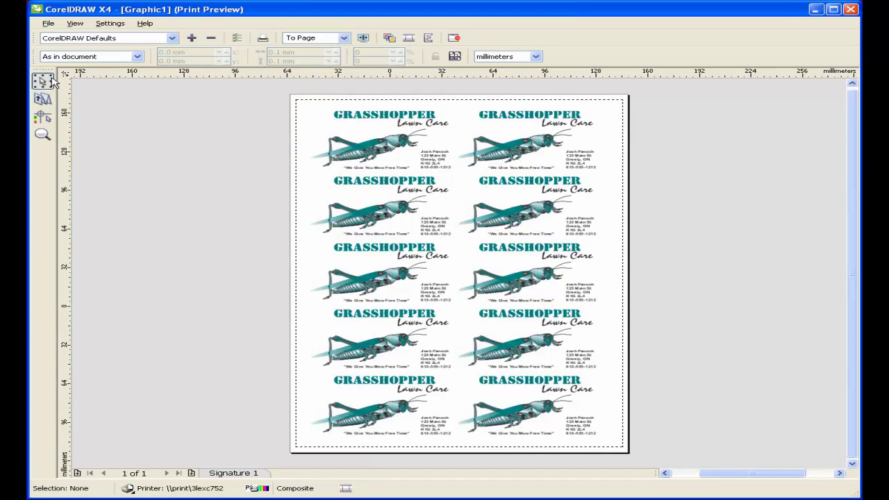
Enable crop/fold marks in the Prepress print options.
left_click(110, 25)
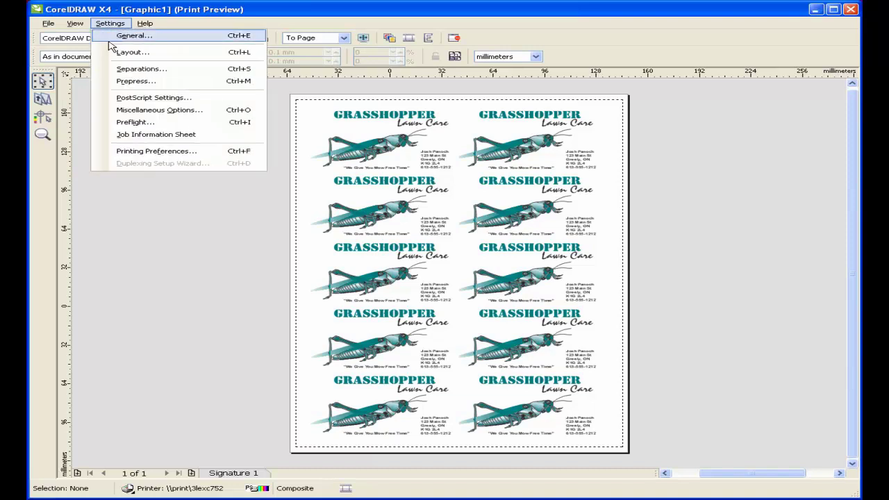
left_click(137, 83)
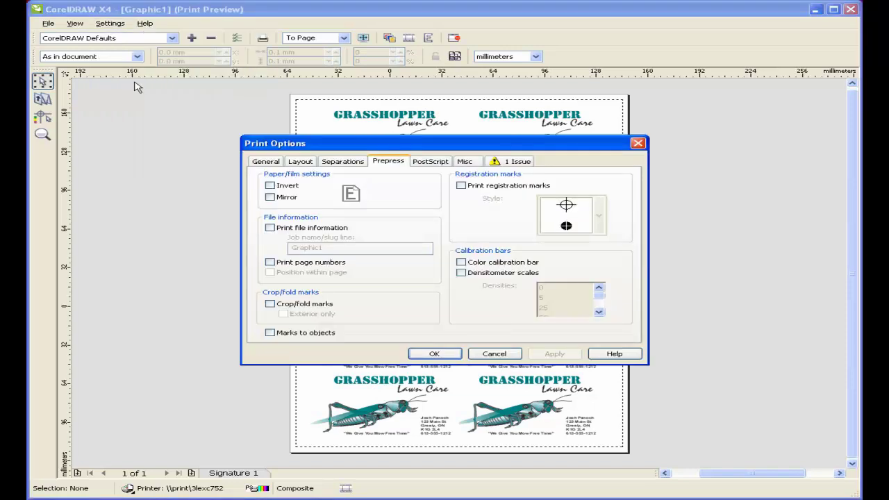
left_click(275, 308)
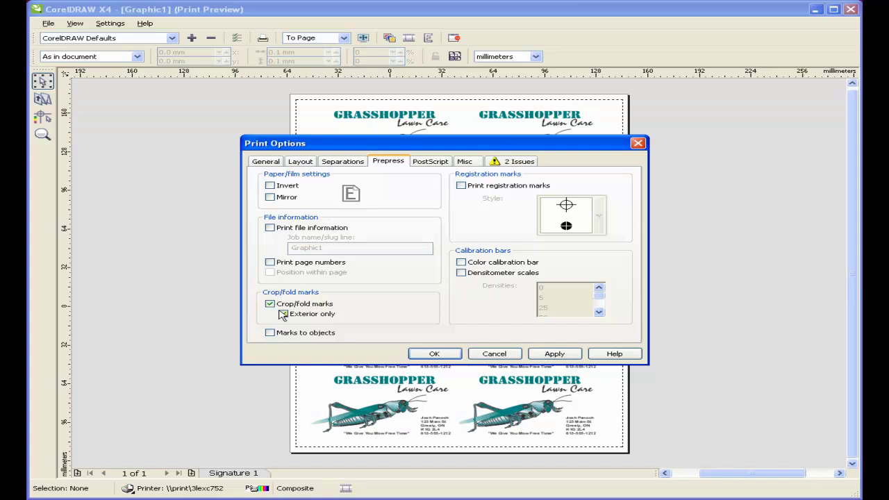
left_click(429, 357)
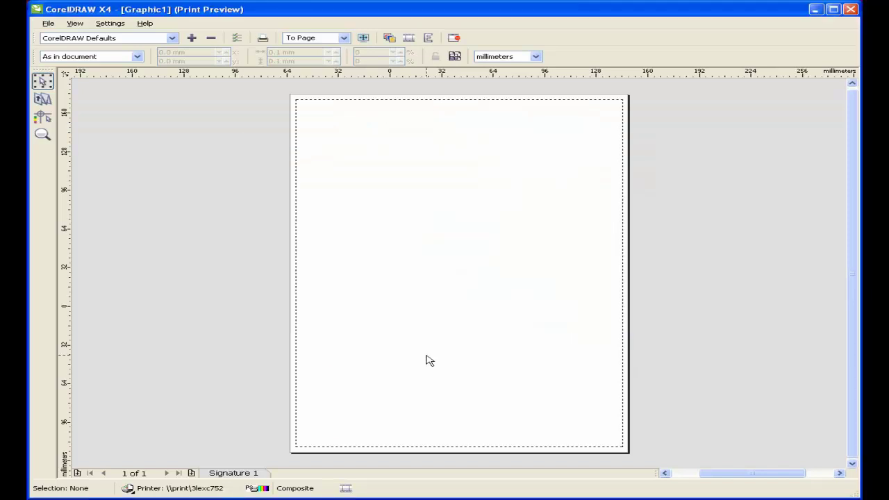